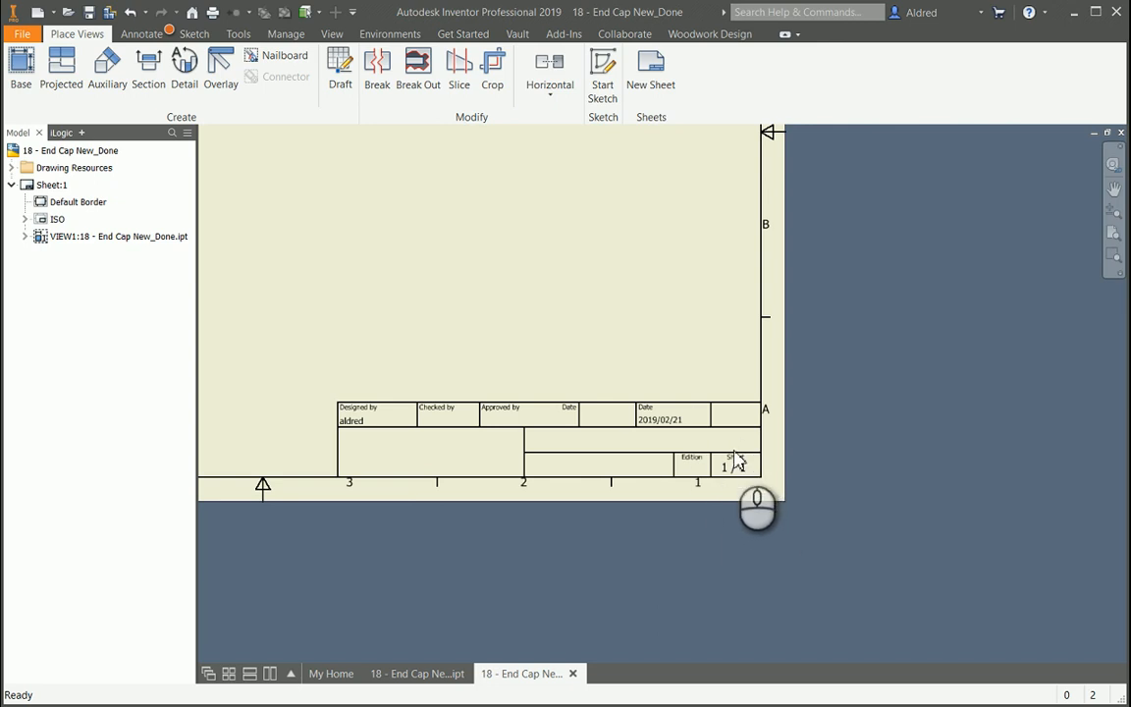
Step: Add a new sheet to the drawing and check the sheet number in its title block
click(65, 152)
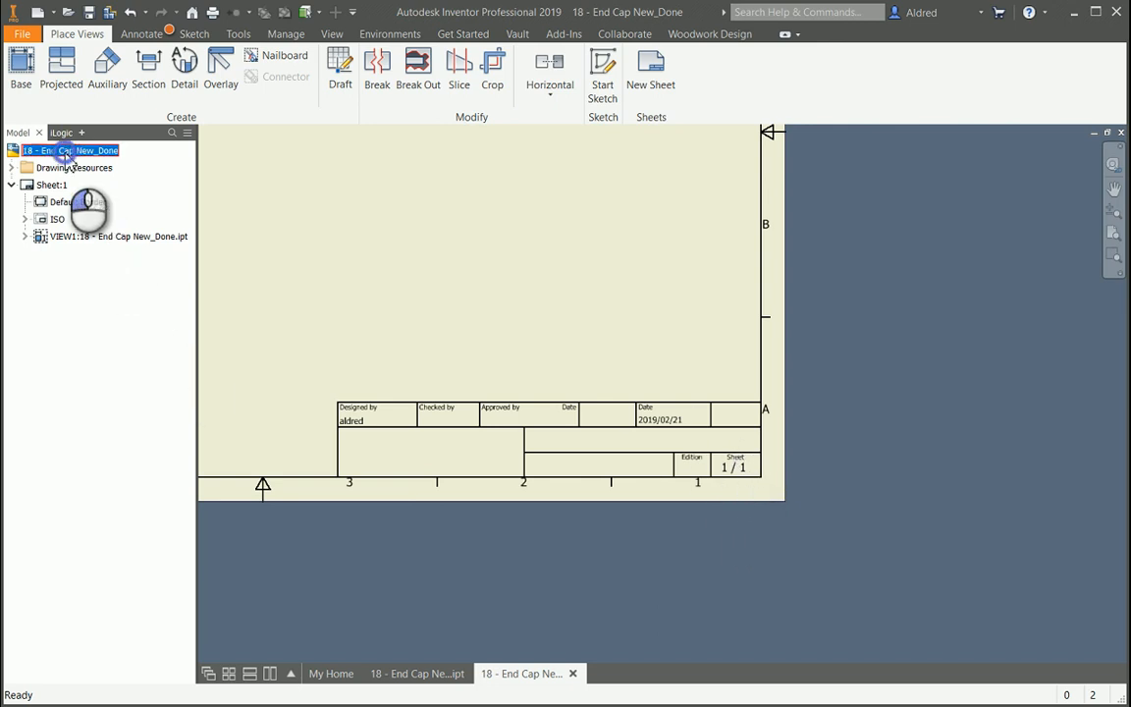
right_click(67, 157)
click(93, 174)
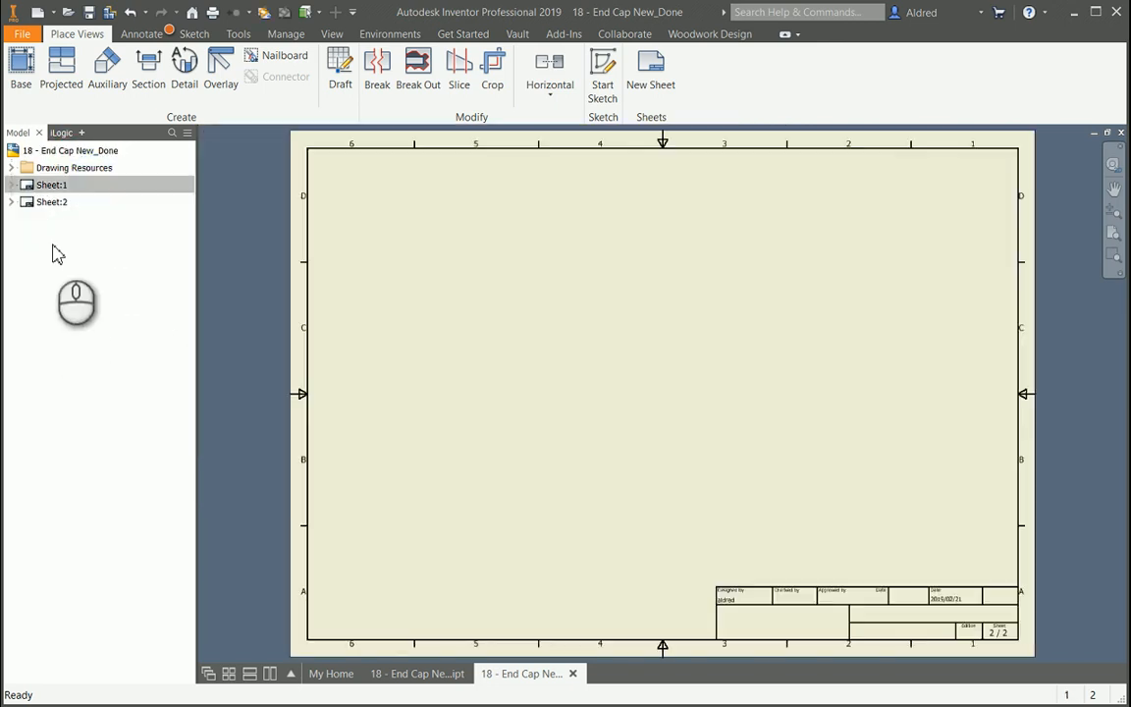
scroll(800, 583, down, 5)
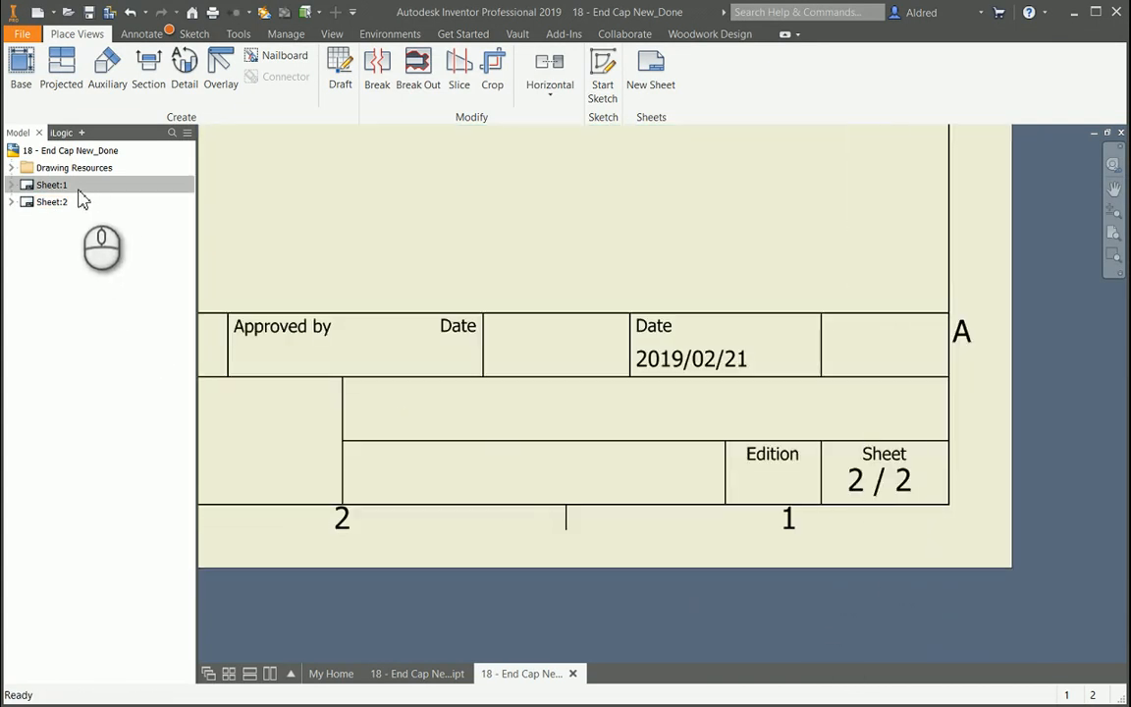
Step: Activate Sheet:1 and check the sheet number in its title block
double_click(46, 184)
scroll(736, 462, down, 3)
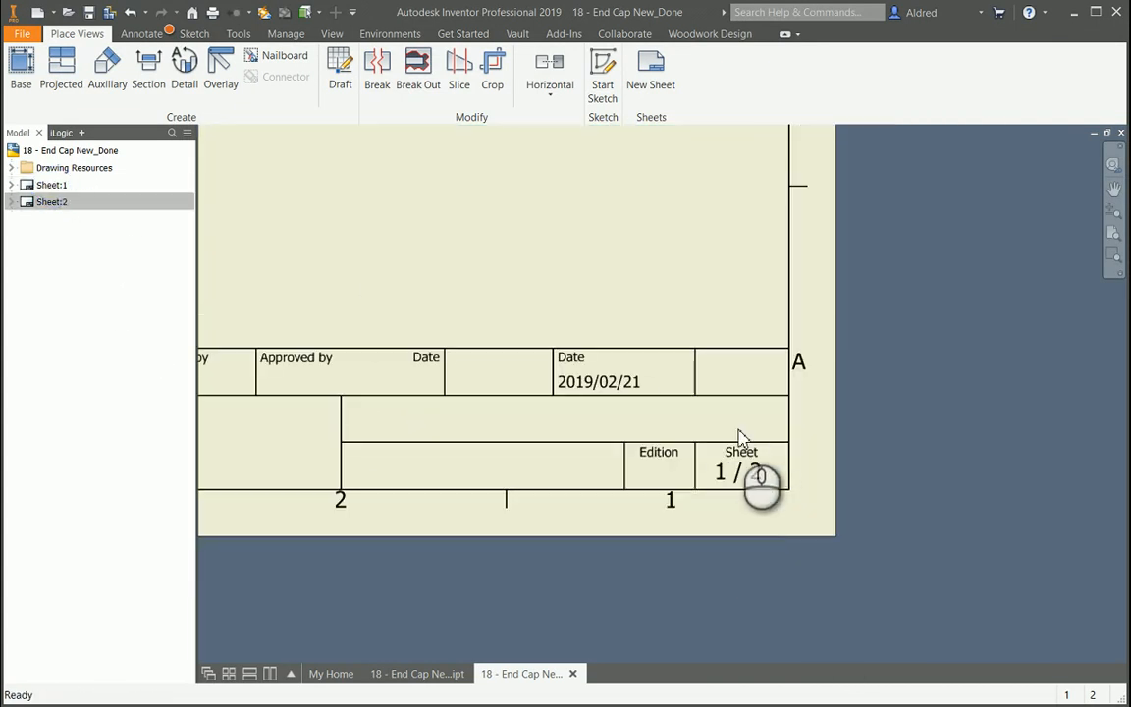
scroll(646, 433, up, 5)
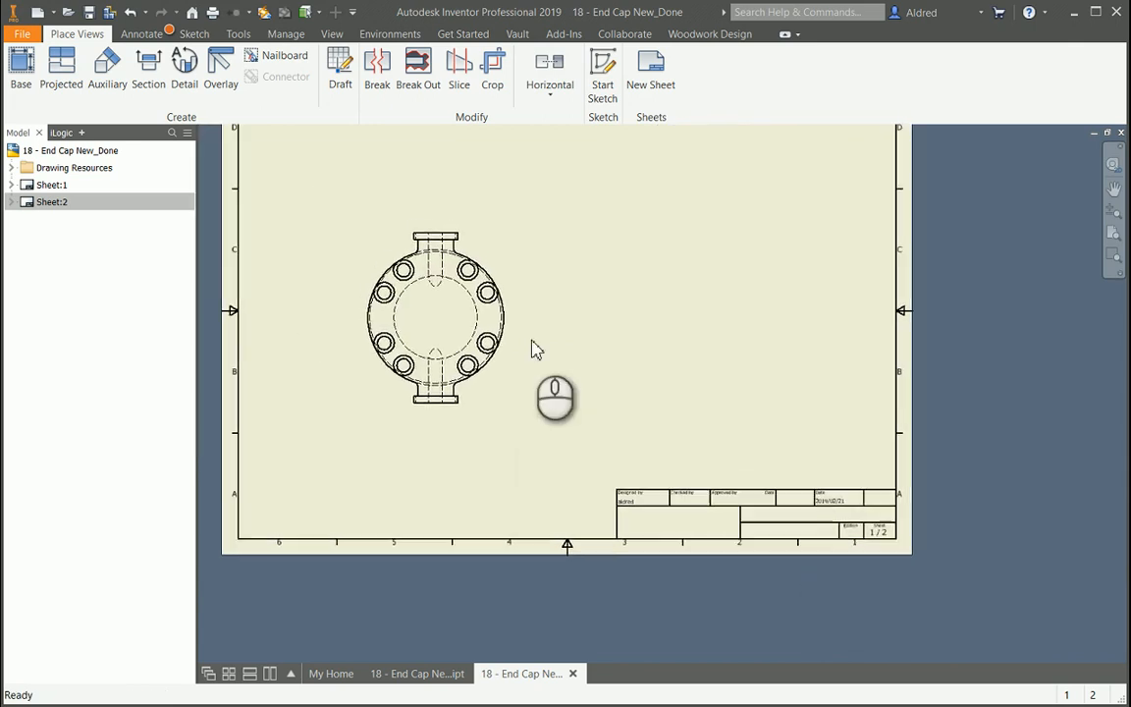
middle_drag(485, 321, 482, 383)
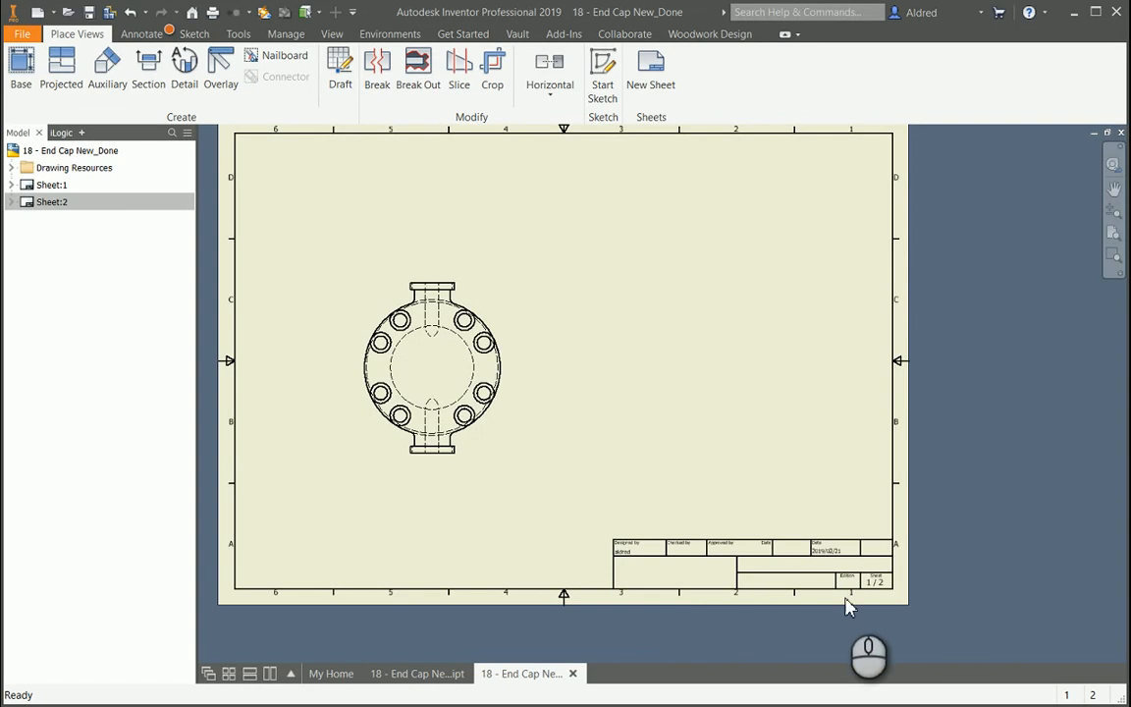
Step: Open the field text of Sheet:1's ISO title block for editing and enlarge the dialog to show all property fields
click(12, 169)
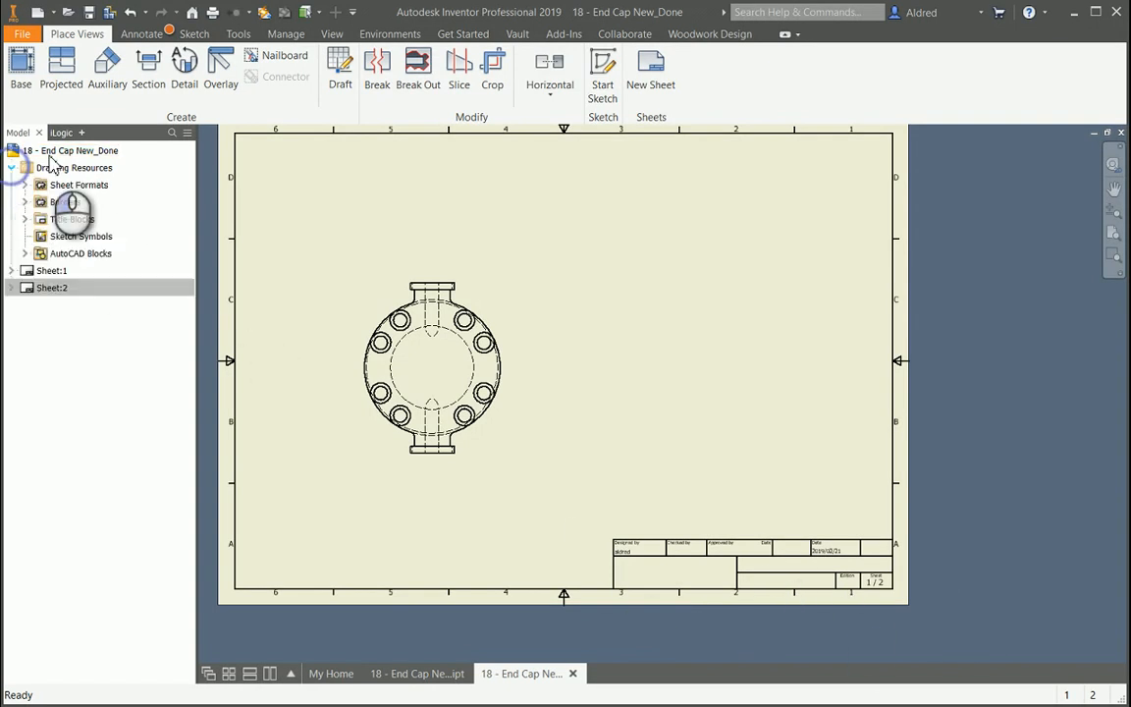
click(11, 271)
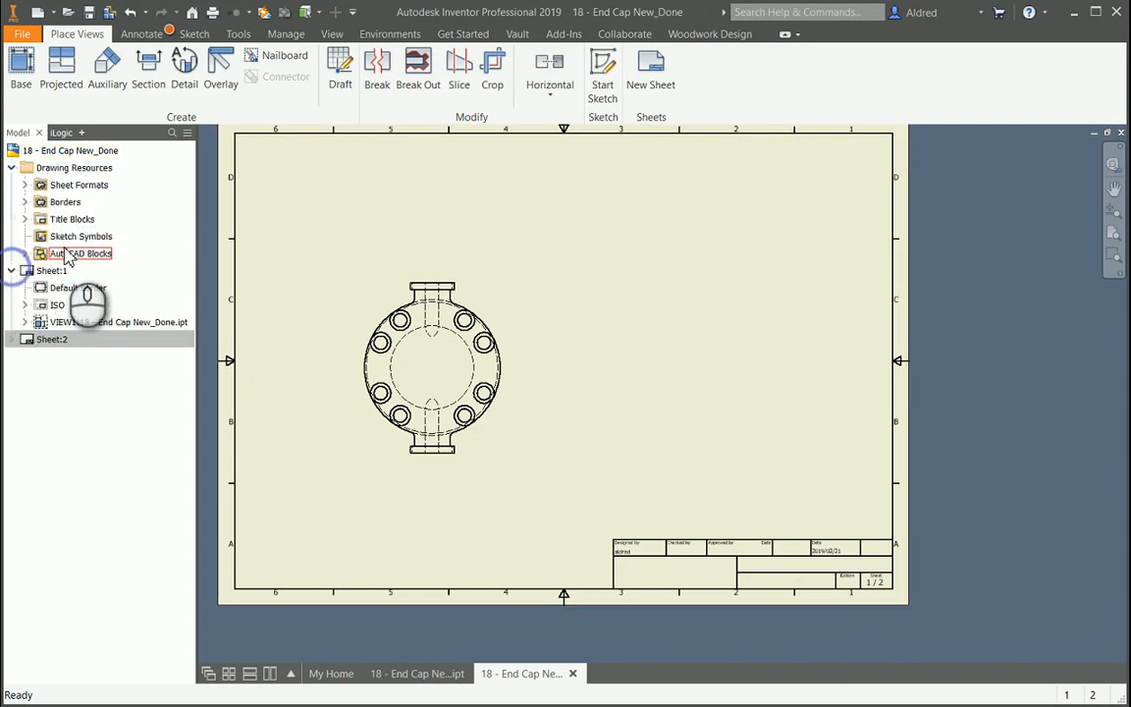
click(24, 305)
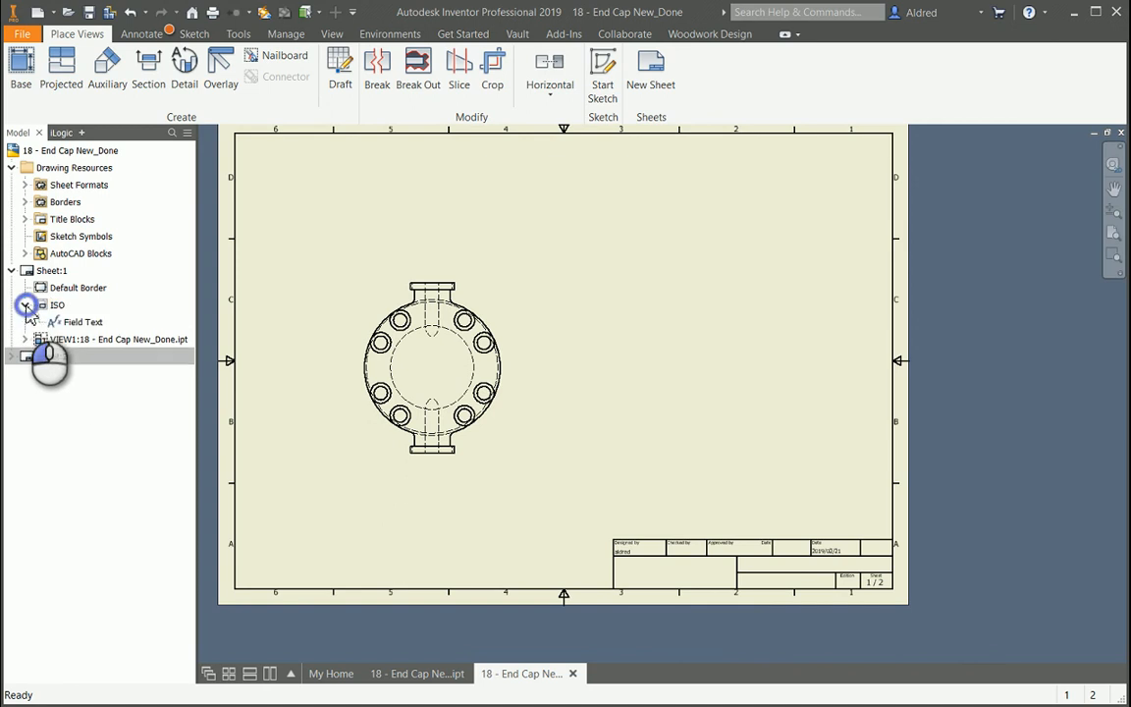
right_click(74, 326)
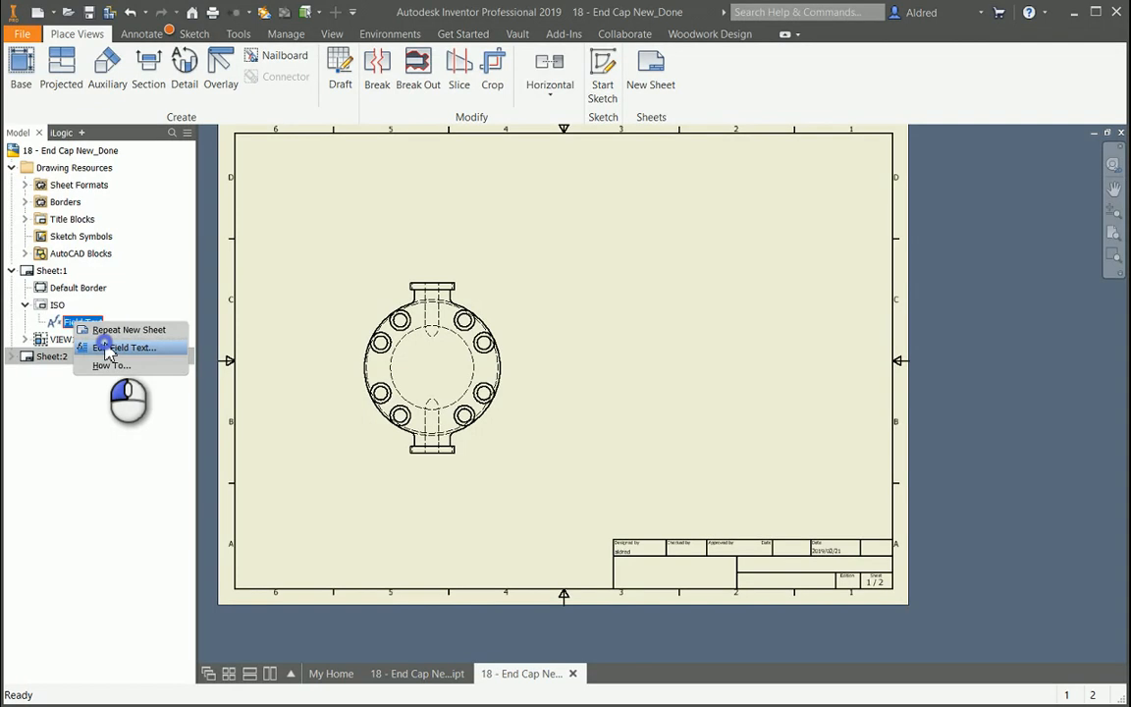
click(110, 345)
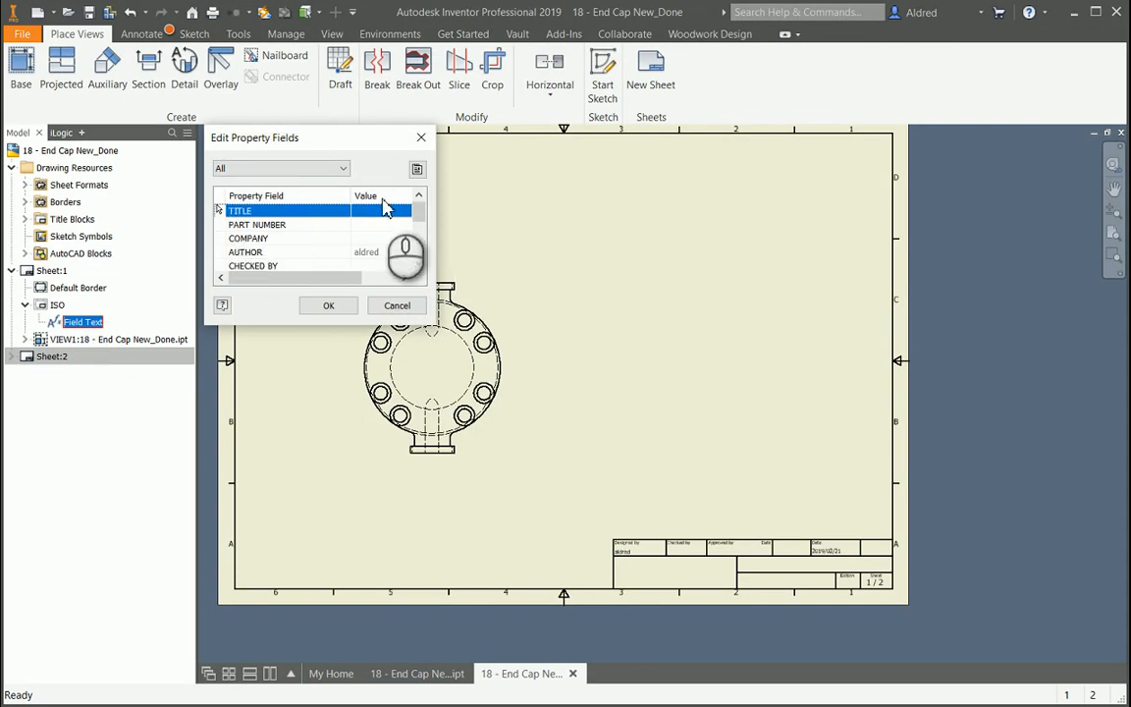
drag(362, 140, 348, 105)
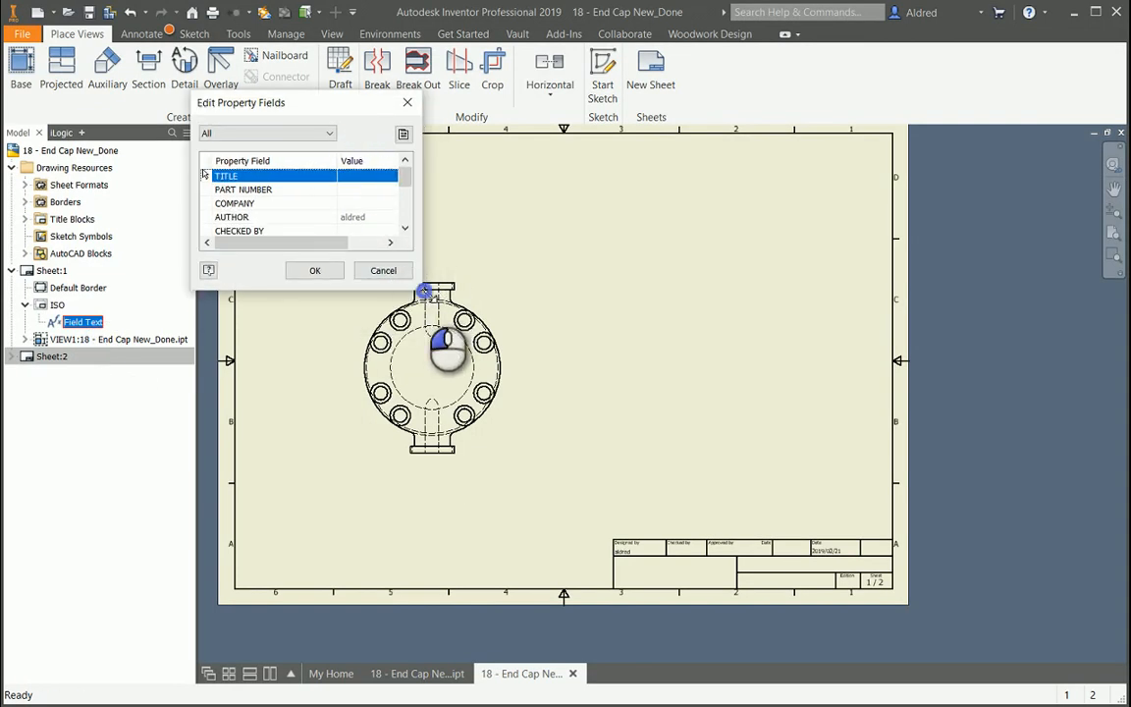
drag(424, 292, 450, 457)
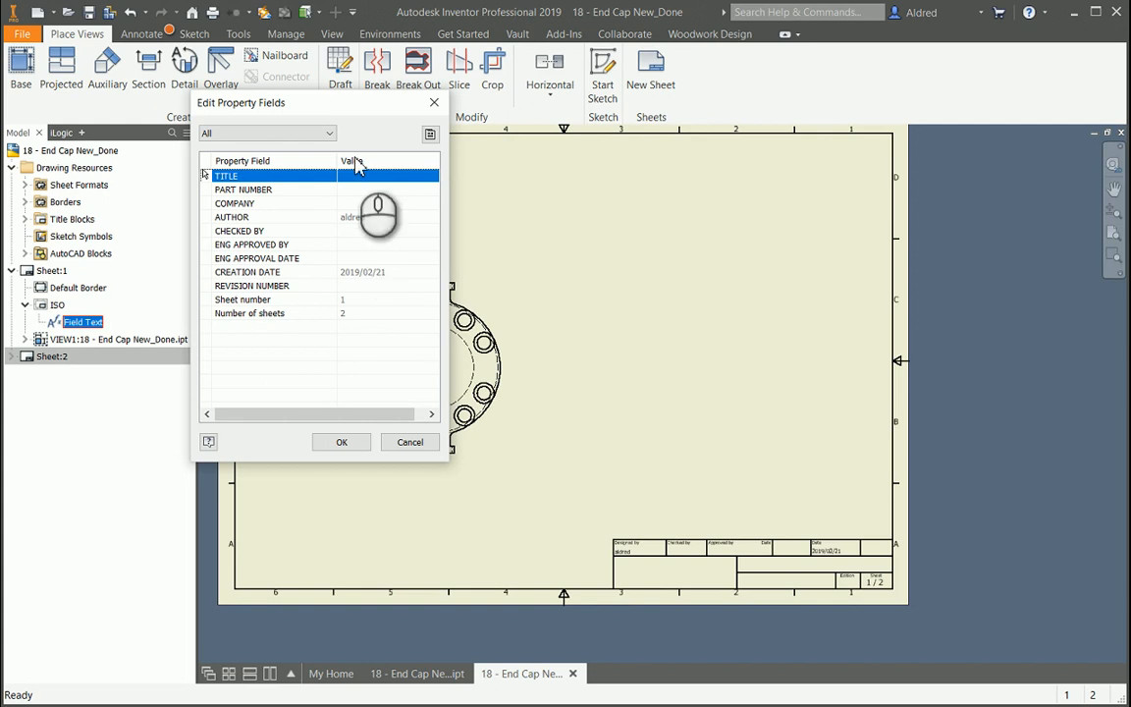
drag(365, 118, 379, 174)
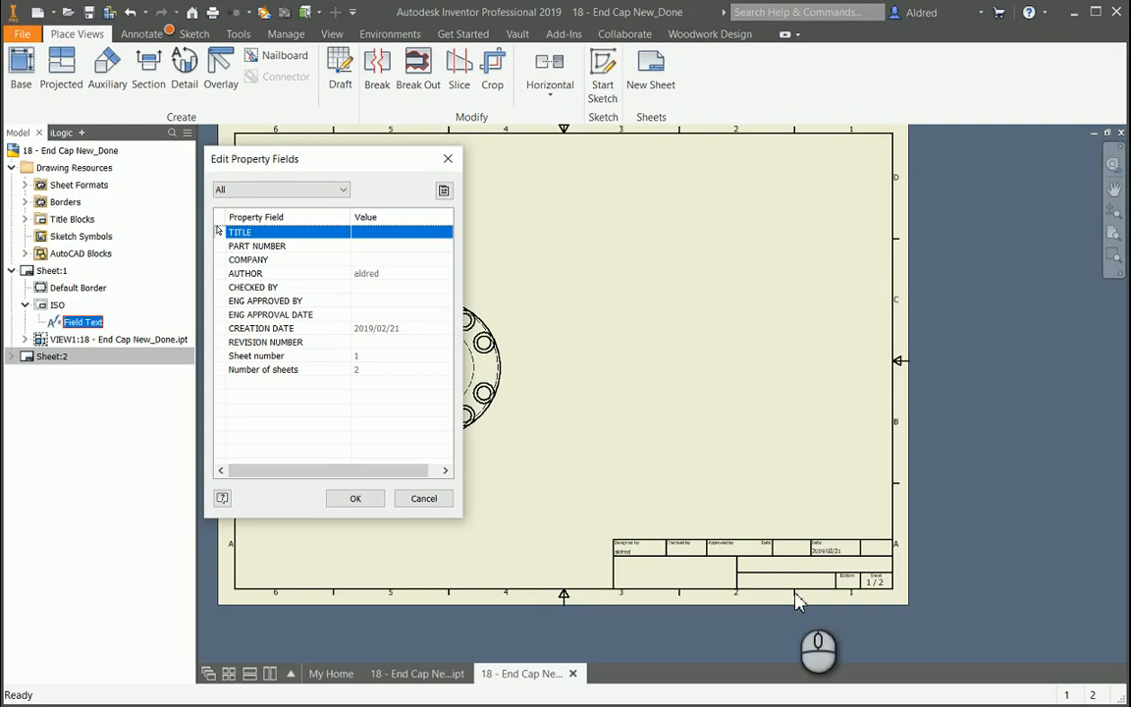
Step: Set the Author in the drawing's iProperties to Bugs Bunny and check the Designed by cell in the title block
click(444, 190)
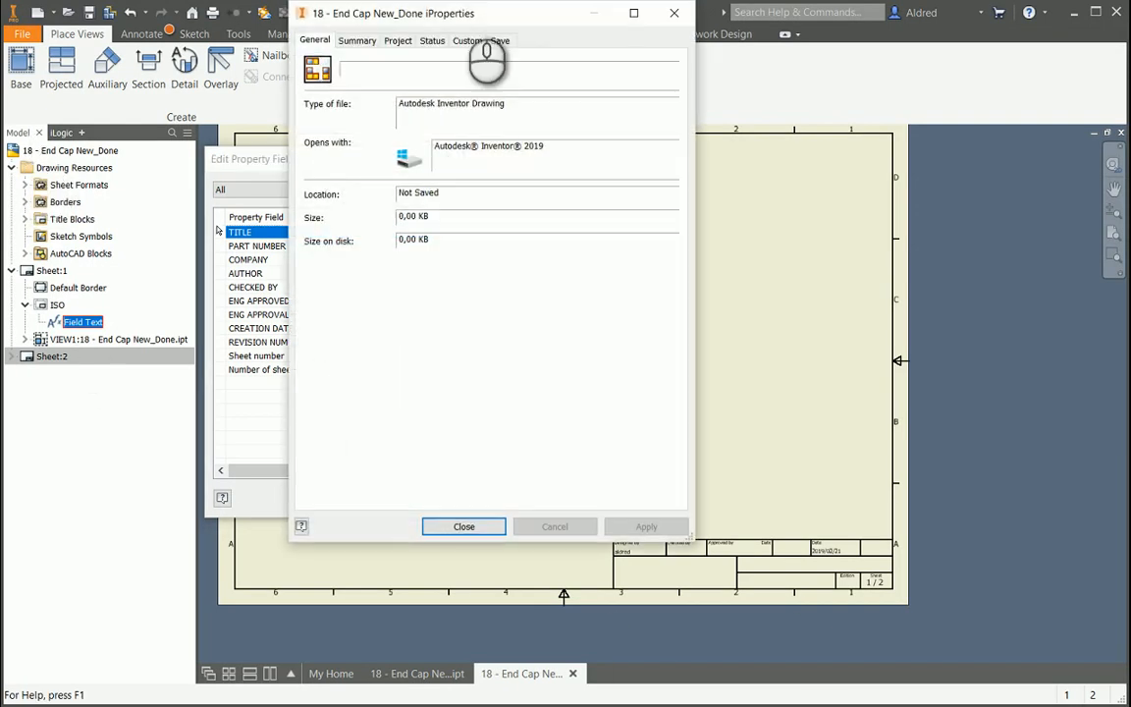
drag(464, 25, 483, 133)
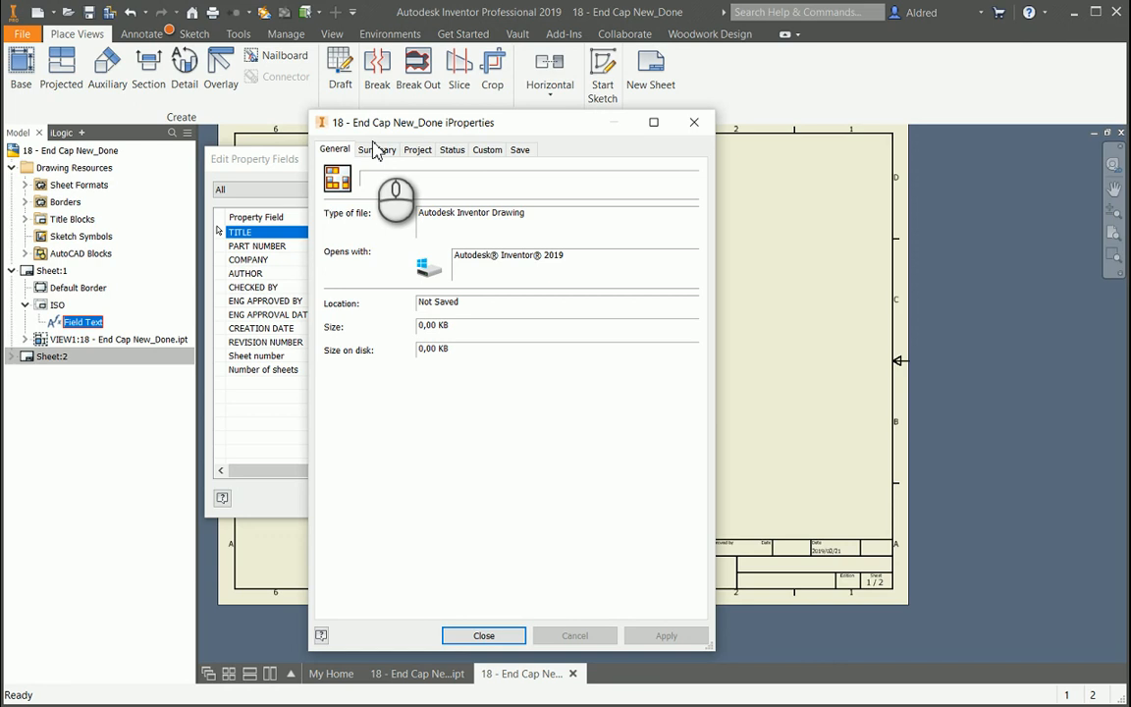
click(375, 149)
double_click(454, 219)
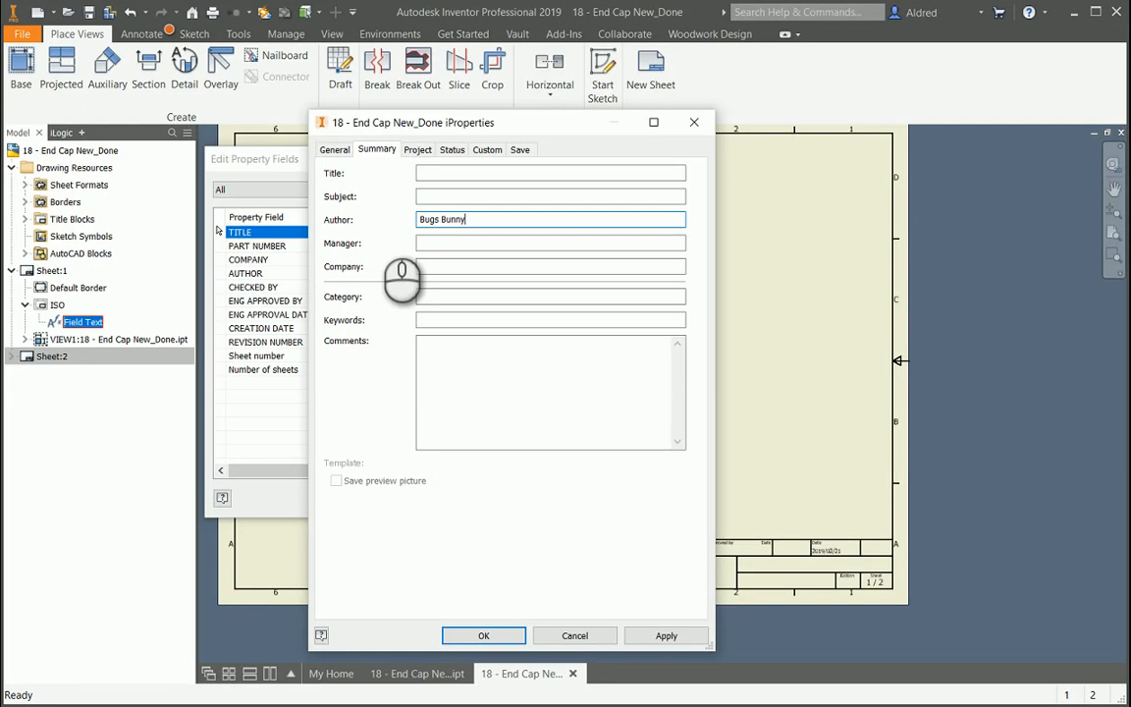
click(667, 635)
drag(540, 123, 359, 125)
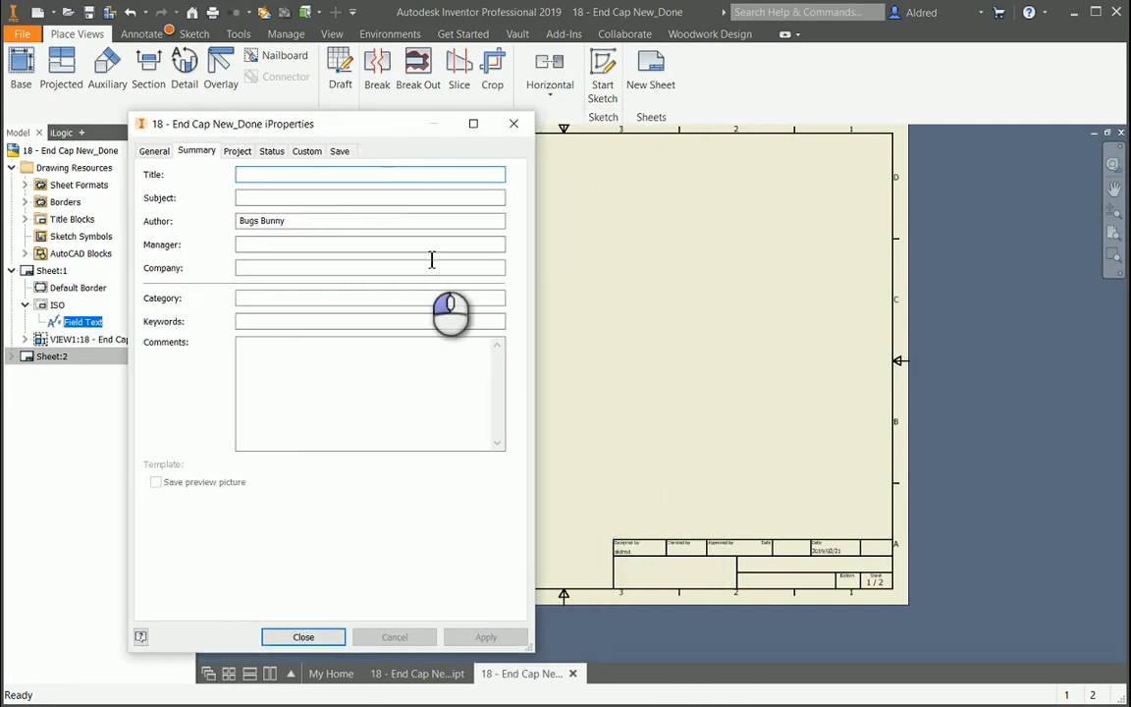
click(305, 639)
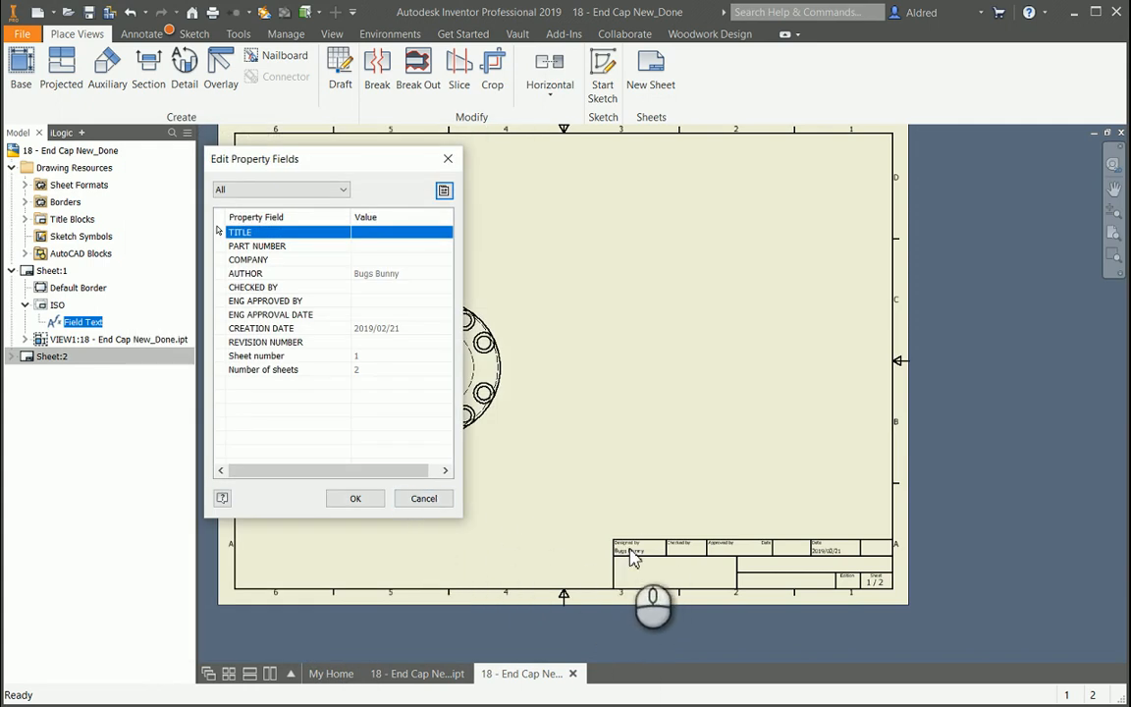
click(448, 158)
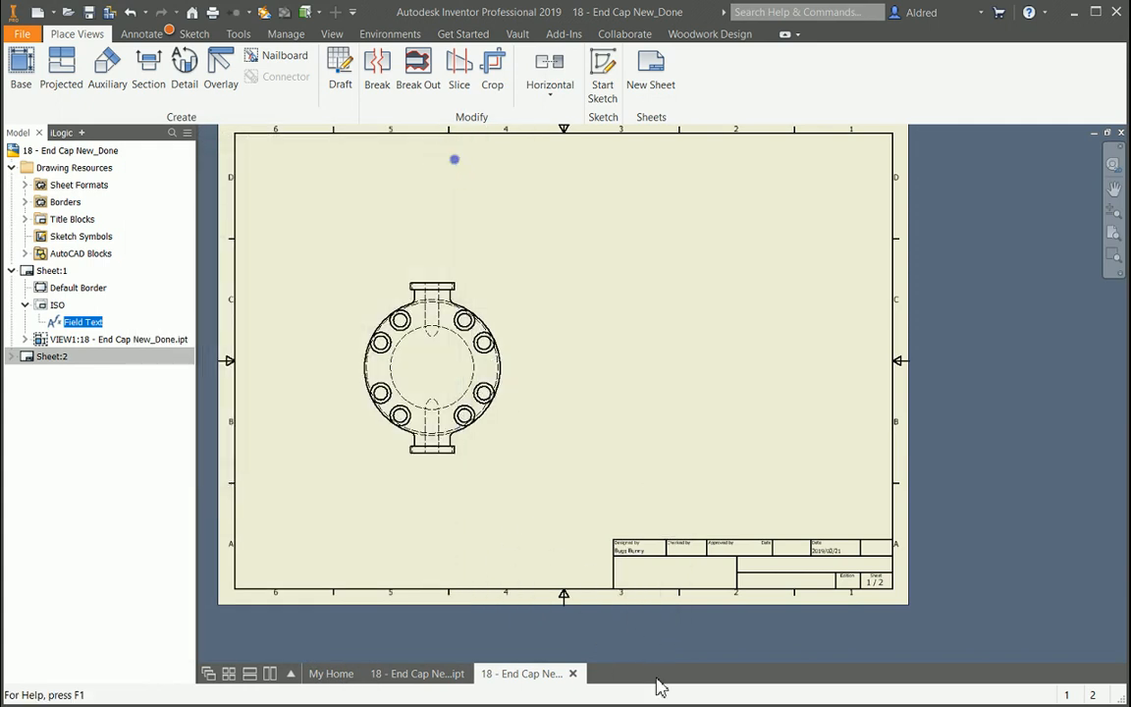
scroll(627, 577, up, 3)
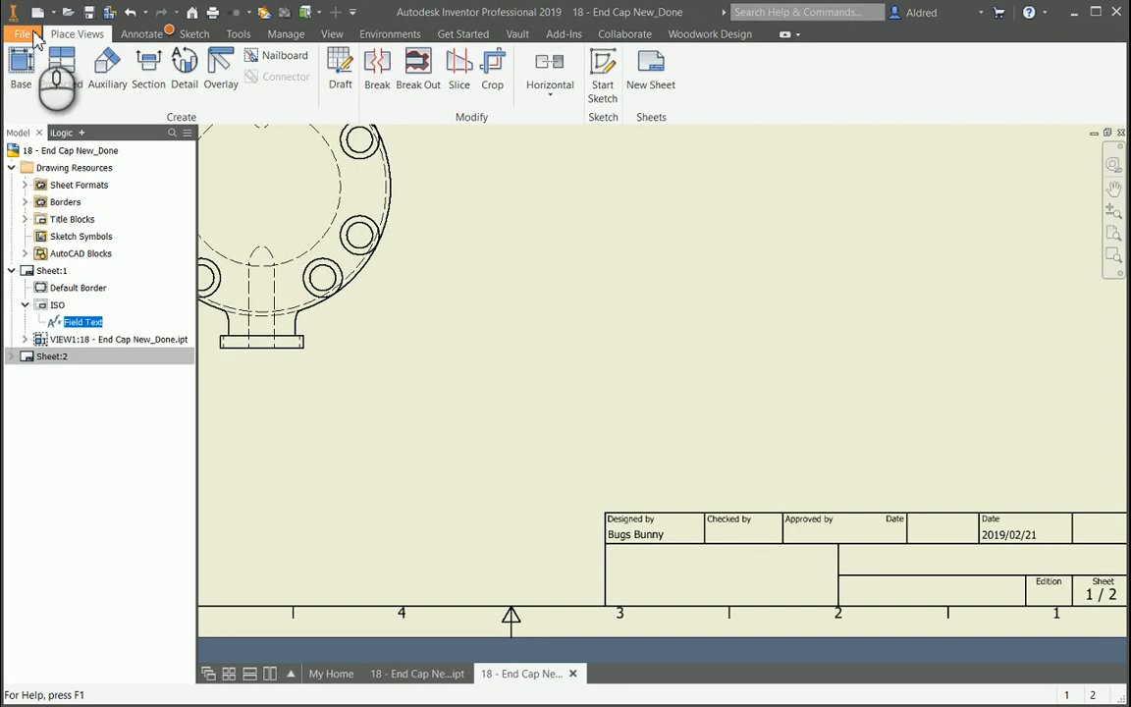
Step: Set Eng. Approved By in the drawing's iProperties to Daffy Duck and check the Approved by cell in the title block
right_click(56, 152)
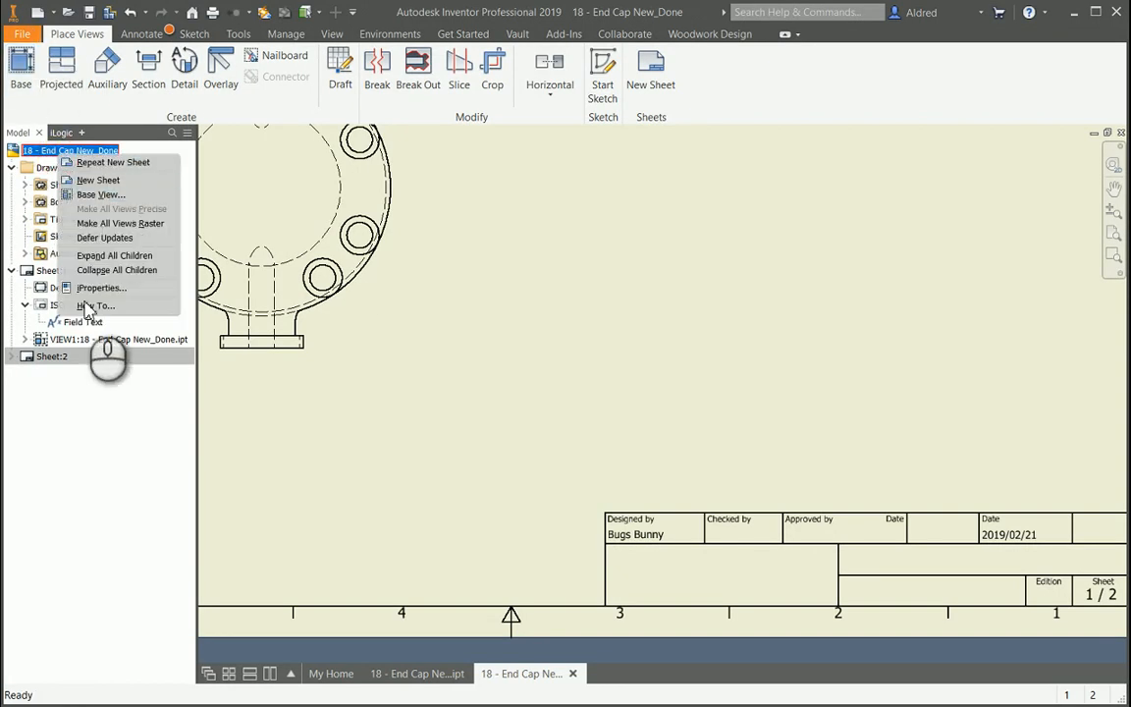
click(97, 291)
click(196, 151)
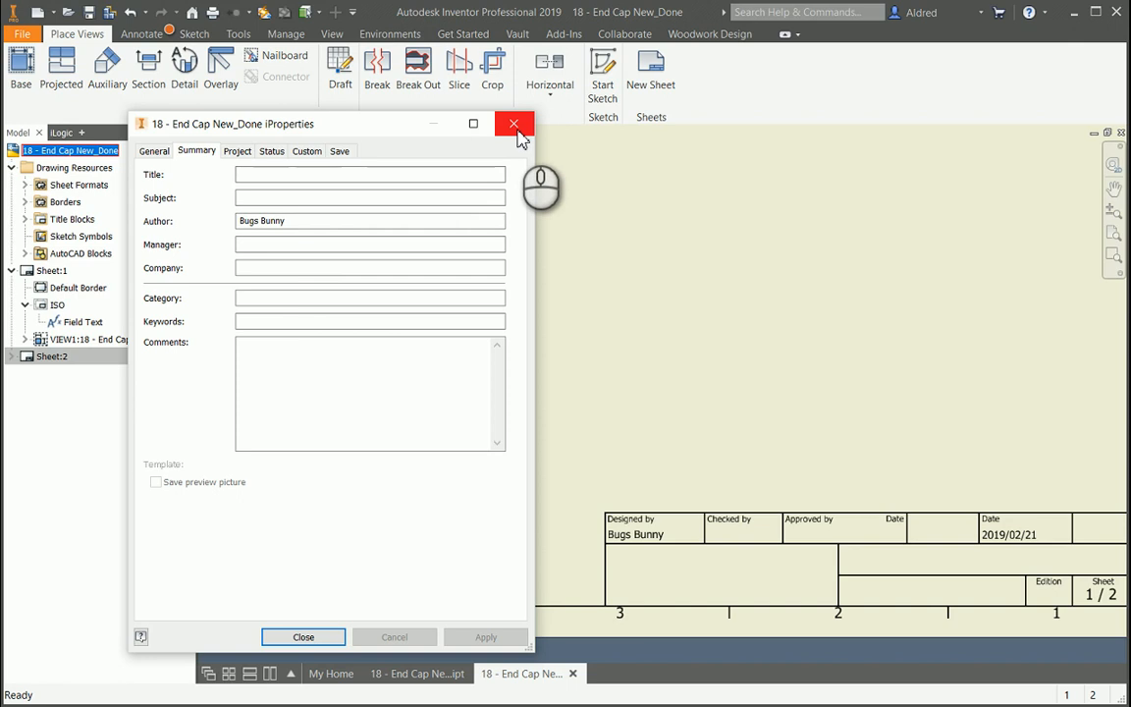
click(236, 151)
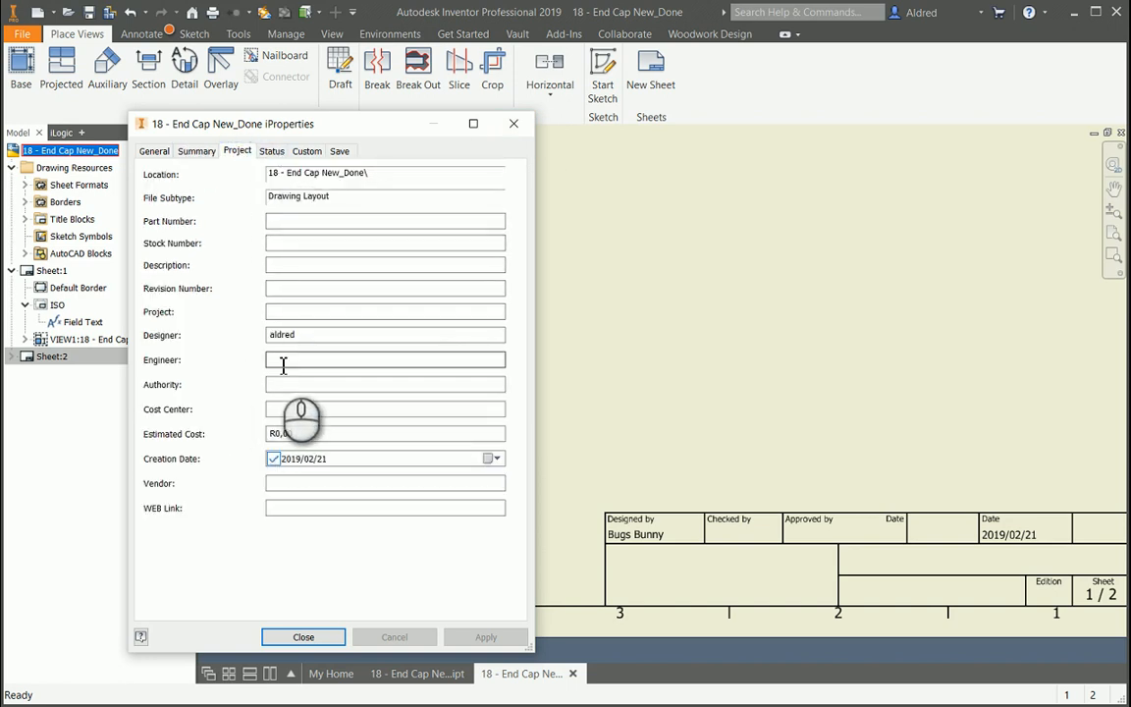
click(272, 151)
click(307, 152)
click(272, 151)
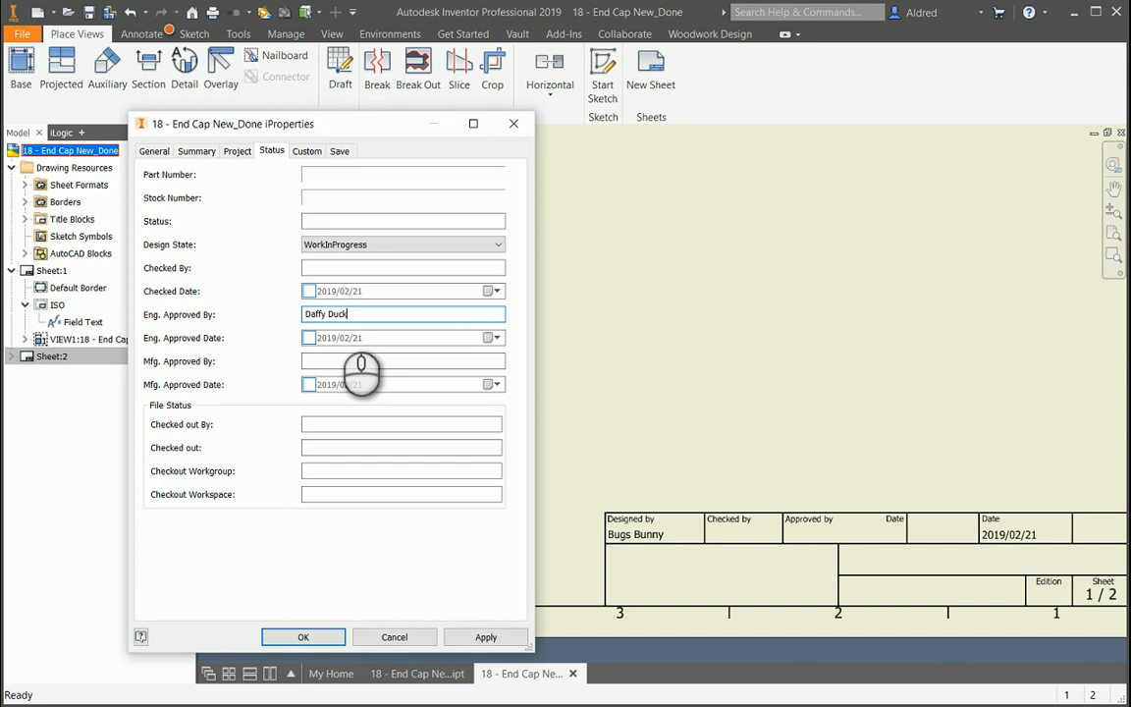
click(306, 636)
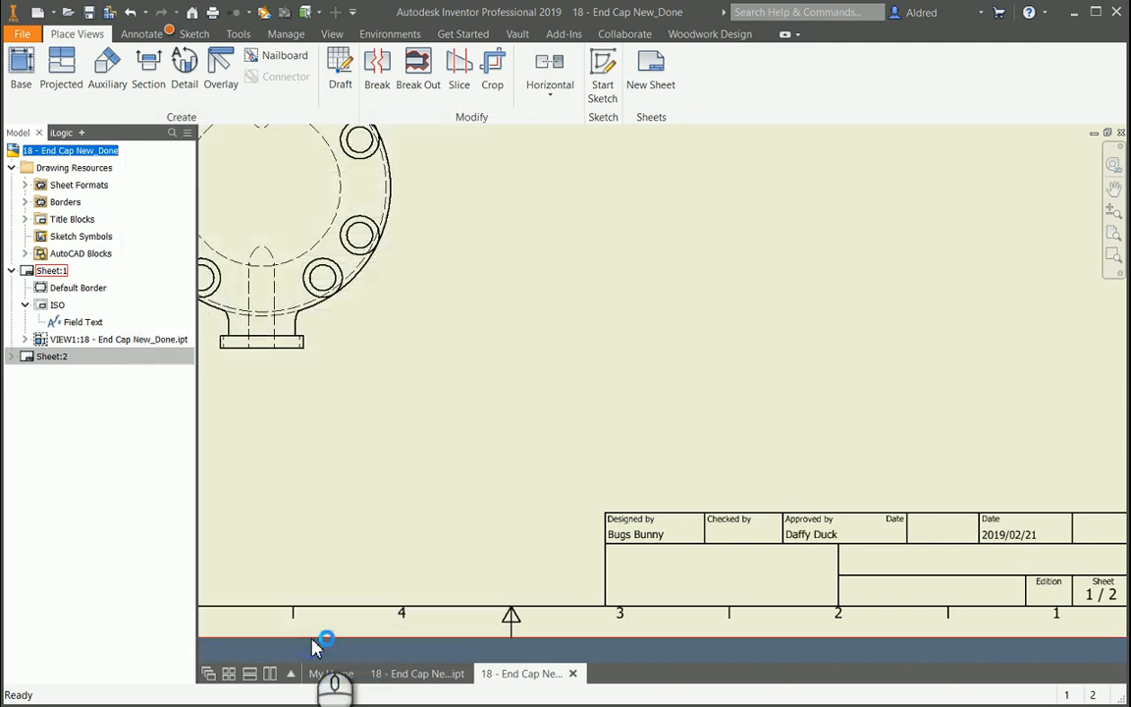
scroll(770, 567, down, 3)
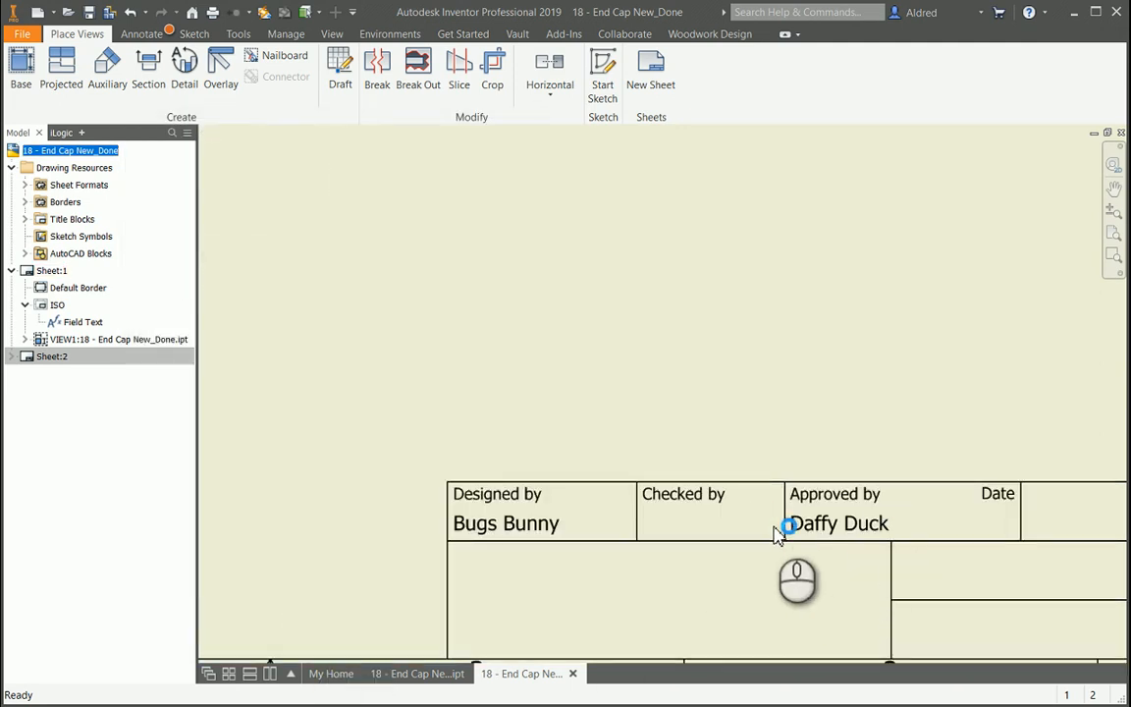
middle_drag(770, 512, 508, 421)
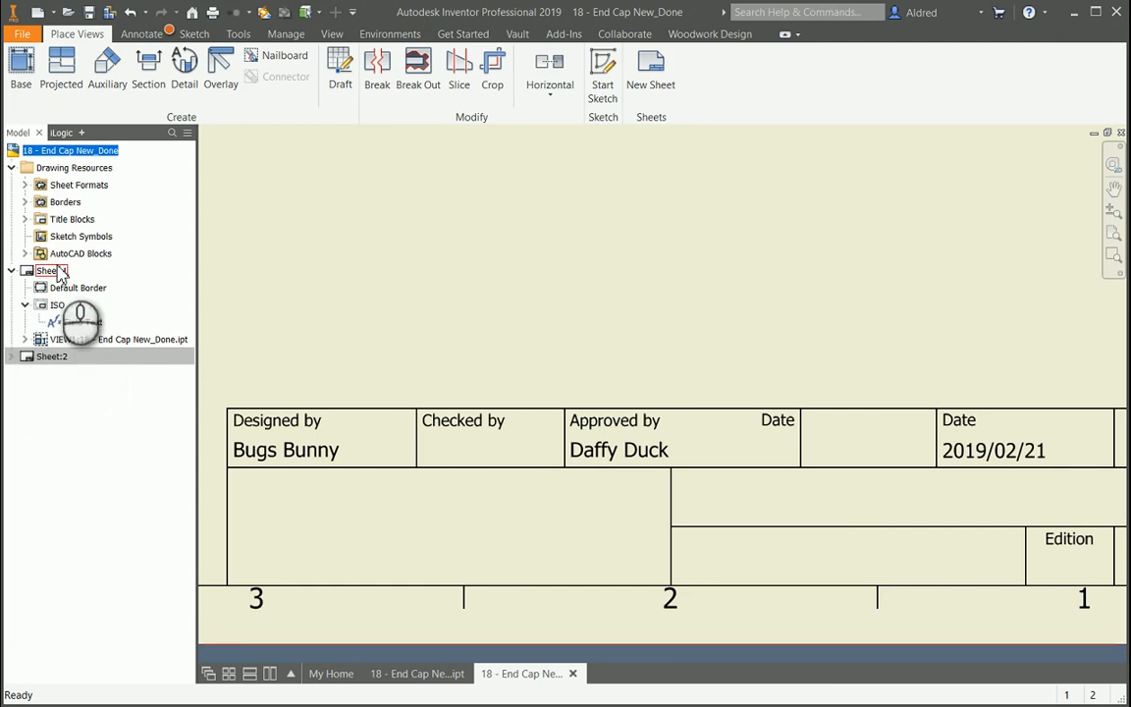
Step: Open the ISO title block definition from the drawing resources for editing
click(24, 219)
right_click(71, 236)
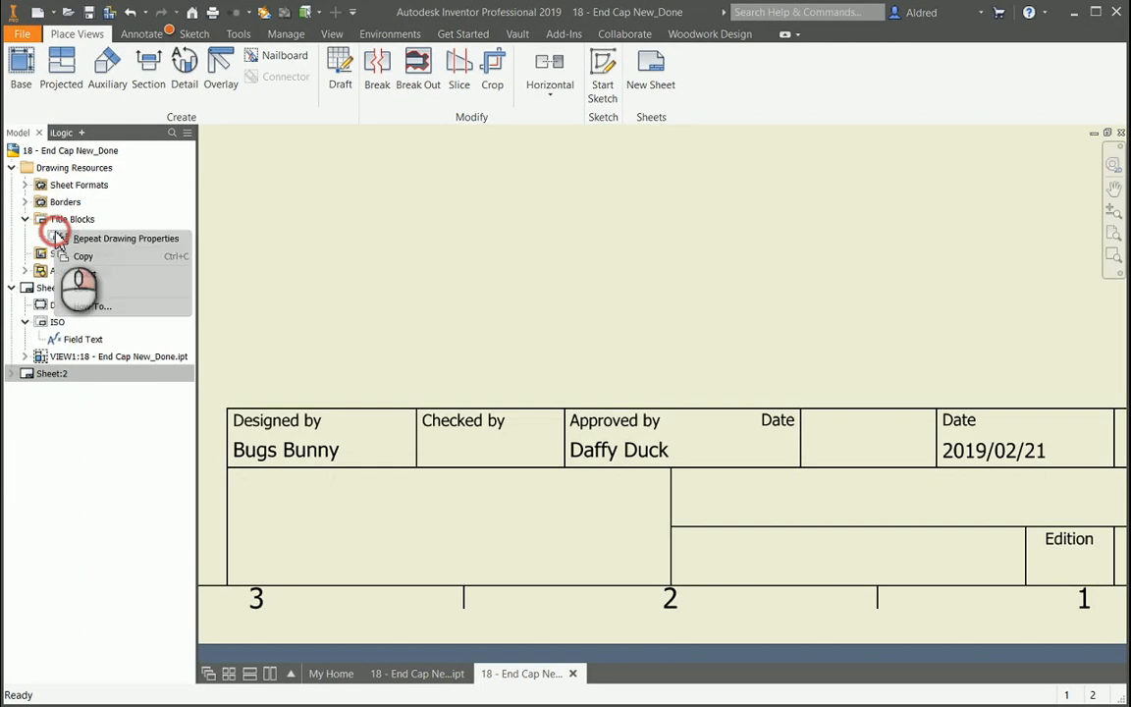
click(82, 291)
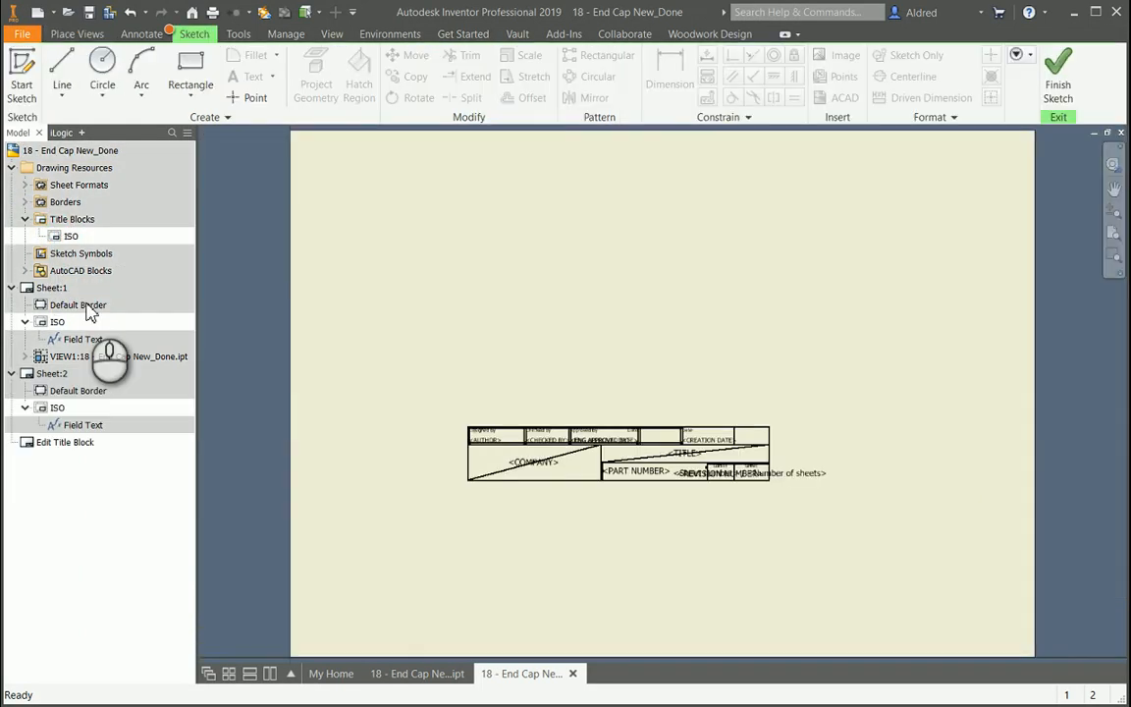
scroll(889, 498, down, 3)
middle_drag(889, 497, 589, 436)
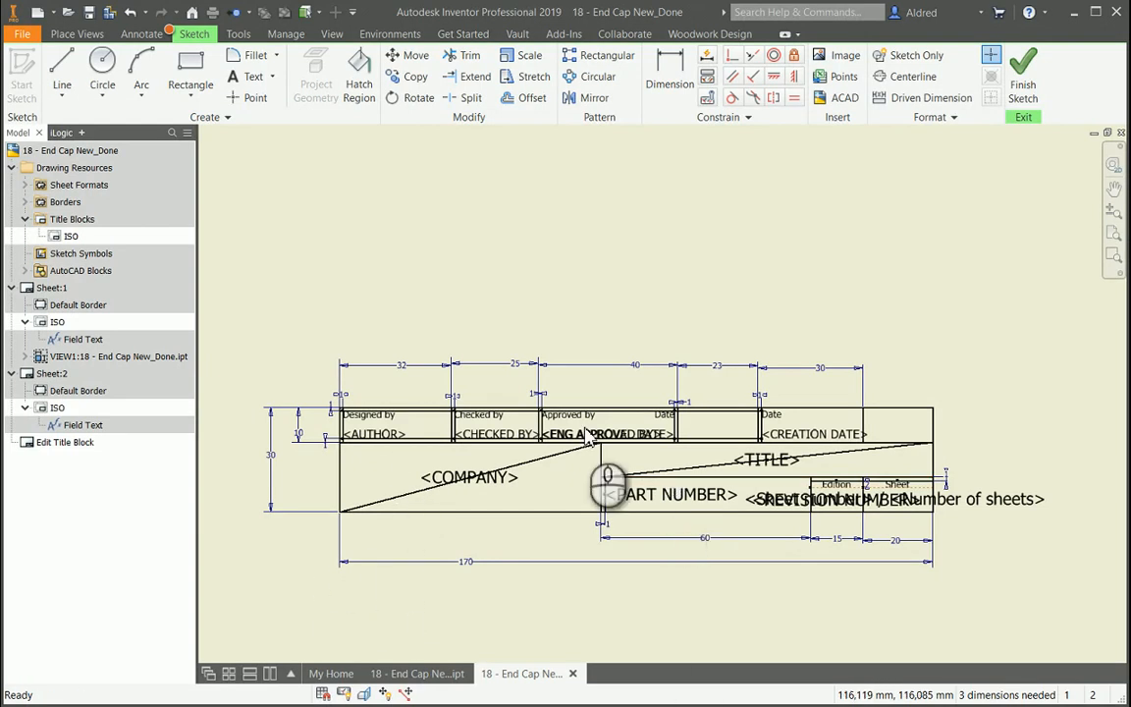
Step: Open the <COMPANY> field text in the ISO title block sketch for editing and move the dialog clear of the sketch
scroll(473, 475, up, 2)
click(496, 472)
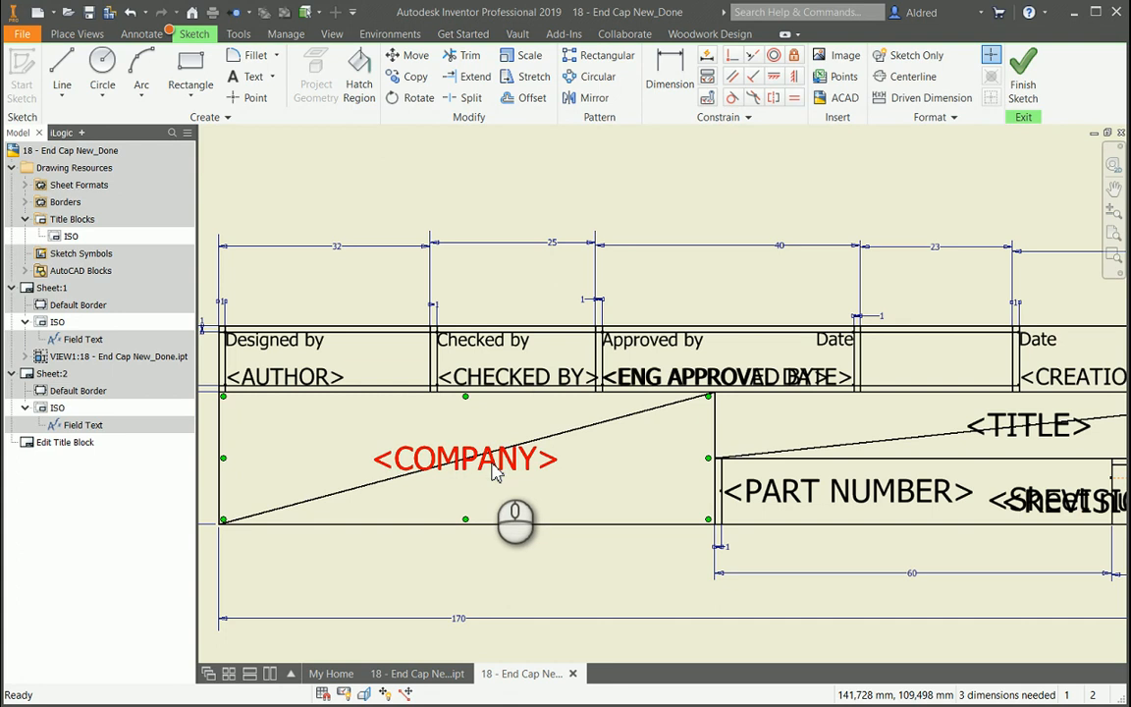
double_click(503, 476)
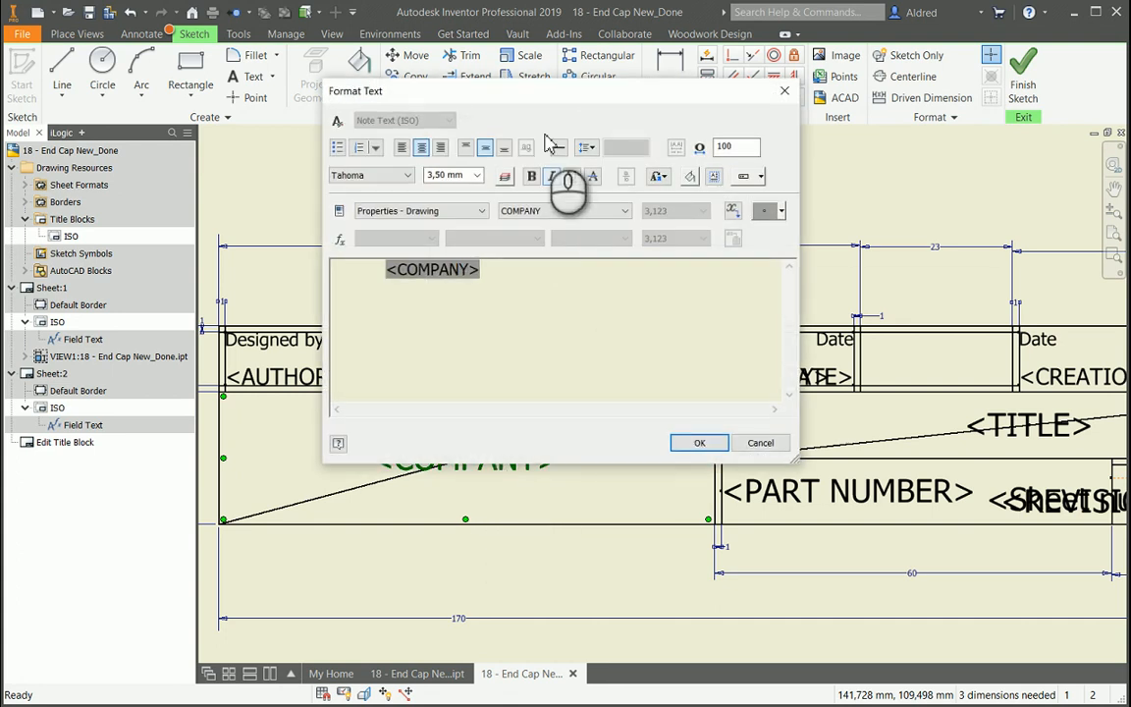
drag(481, 80, 362, 134)
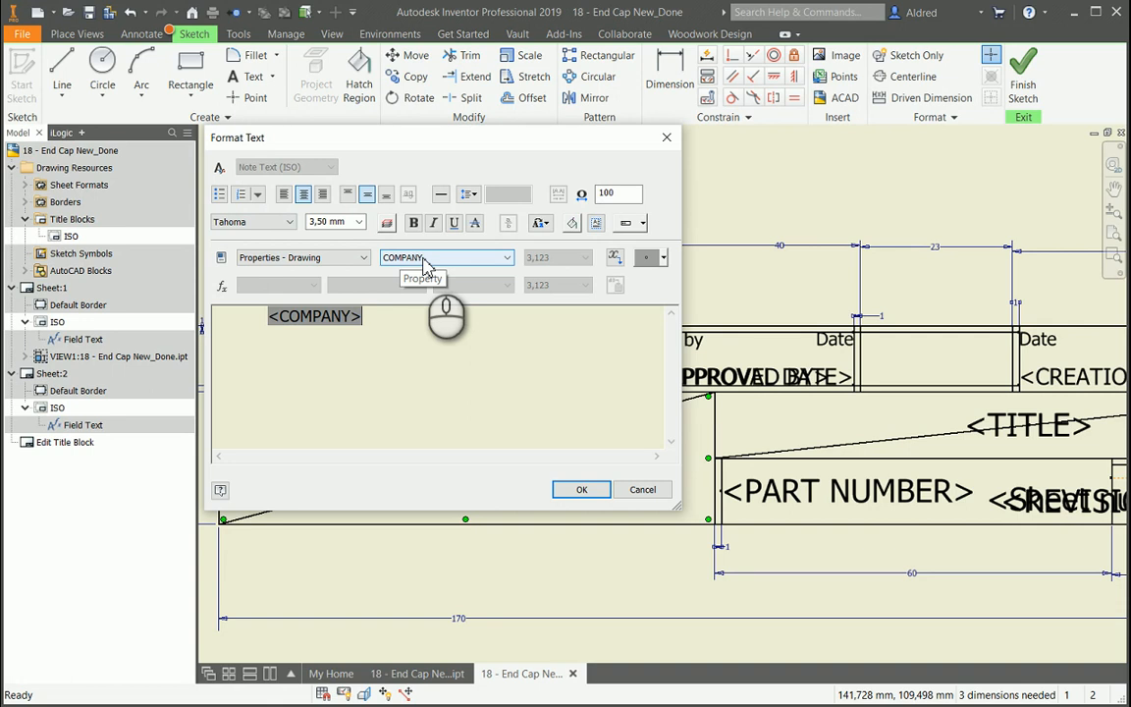
Step: Examine the property types available for the field, including the flat pattern options under Sheet Metal Properties
click(365, 257)
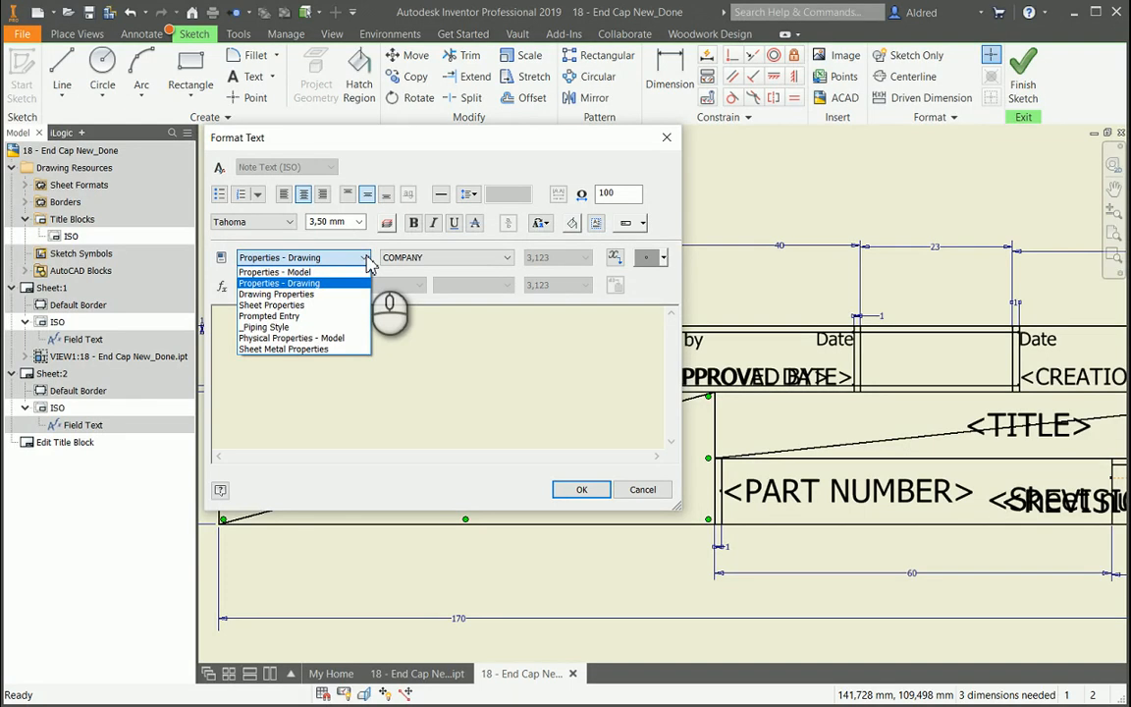
click(295, 349)
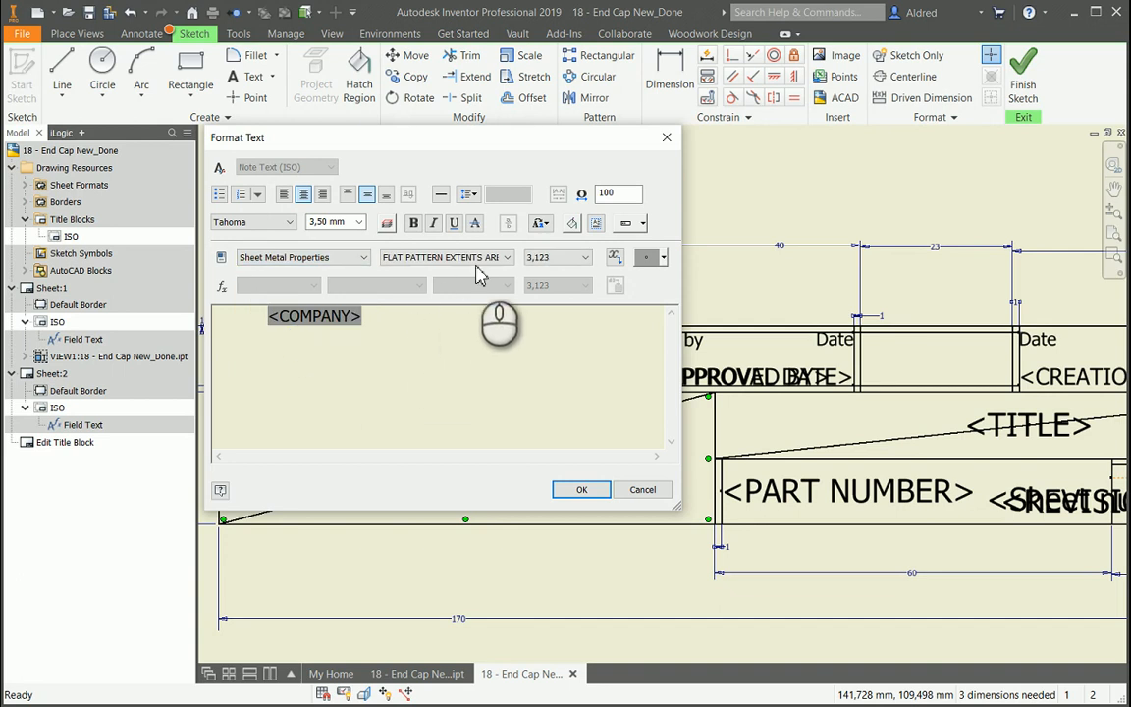
click(506, 257)
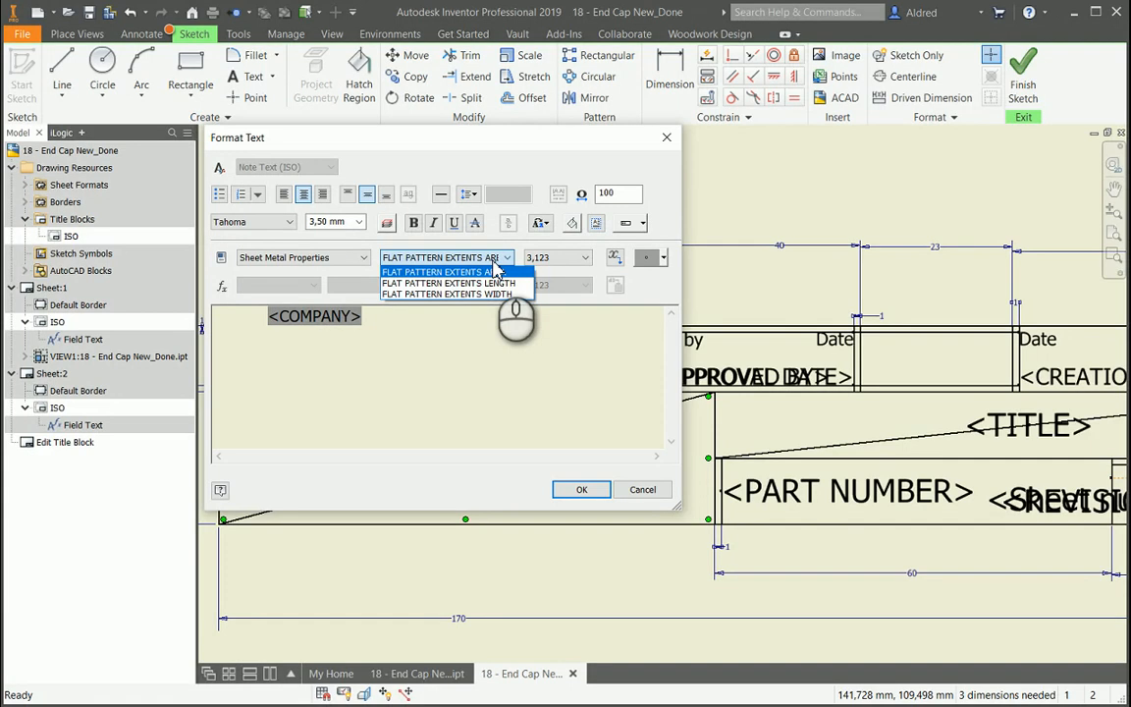
click(361, 258)
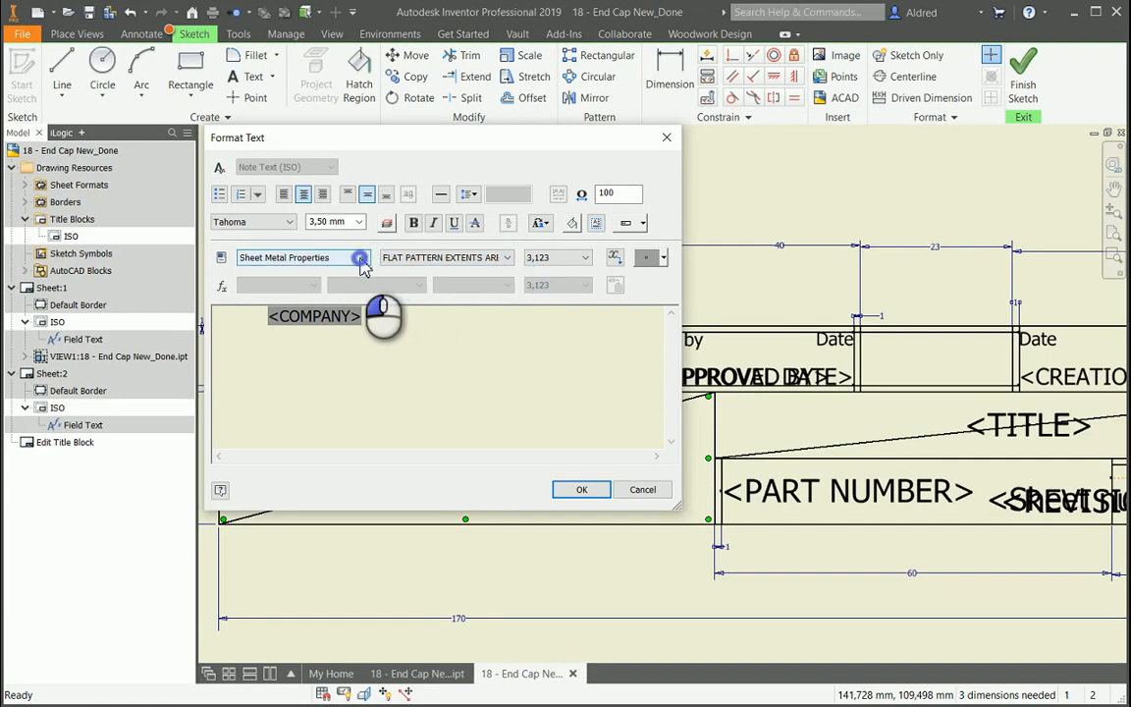
Step: Add the PART NUMBER property from Properties - Model to the company cell's text
click(361, 258)
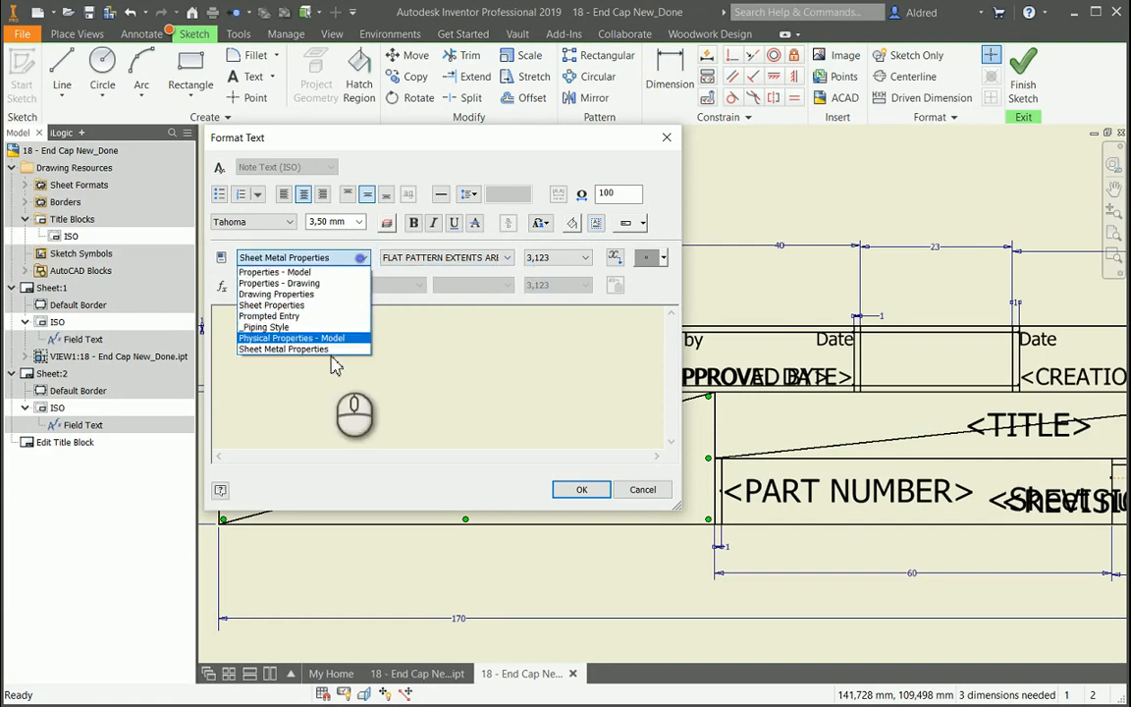
click(286, 273)
click(506, 257)
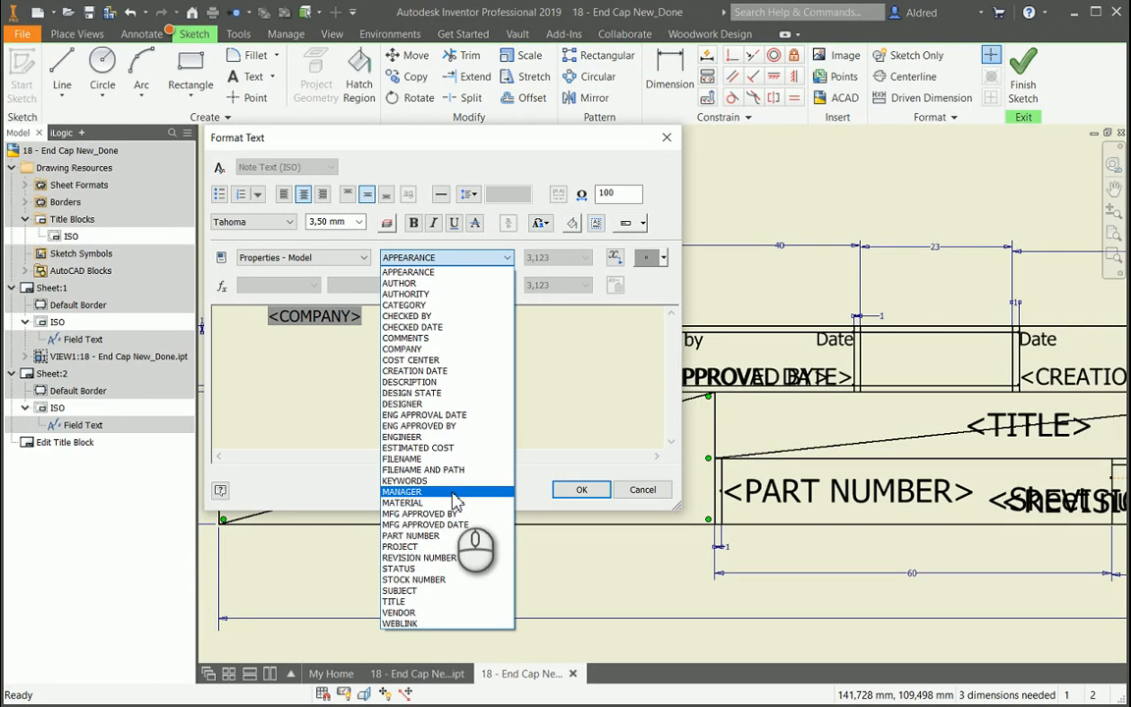
click(420, 536)
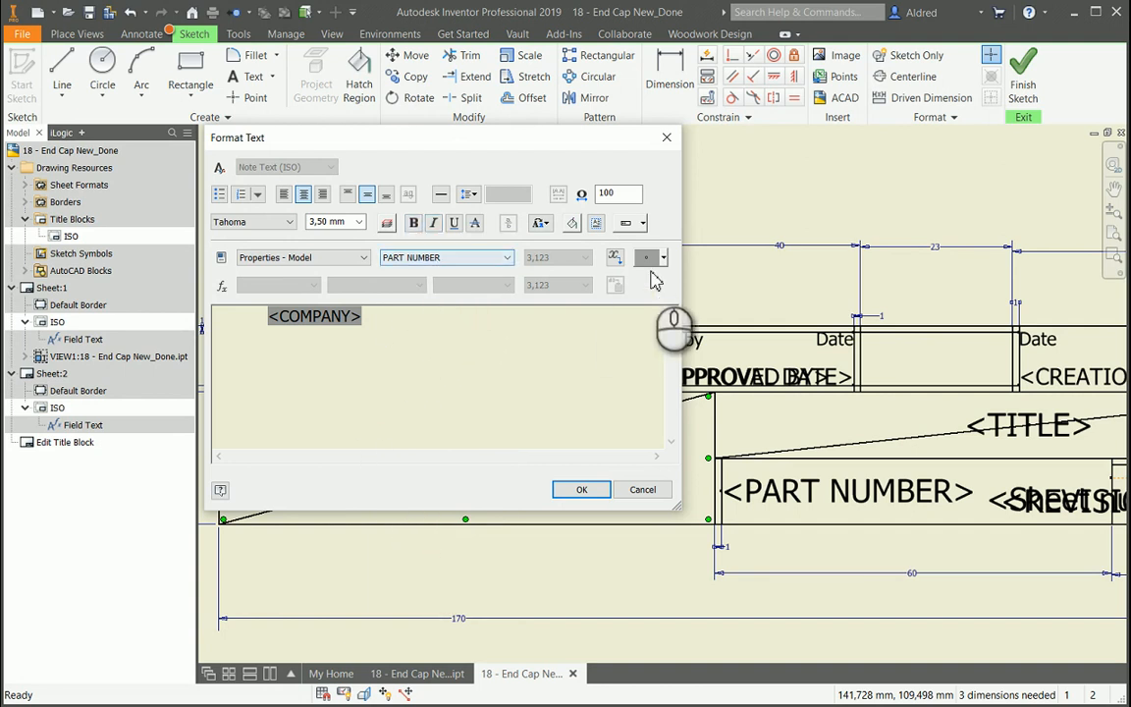
click(616, 259)
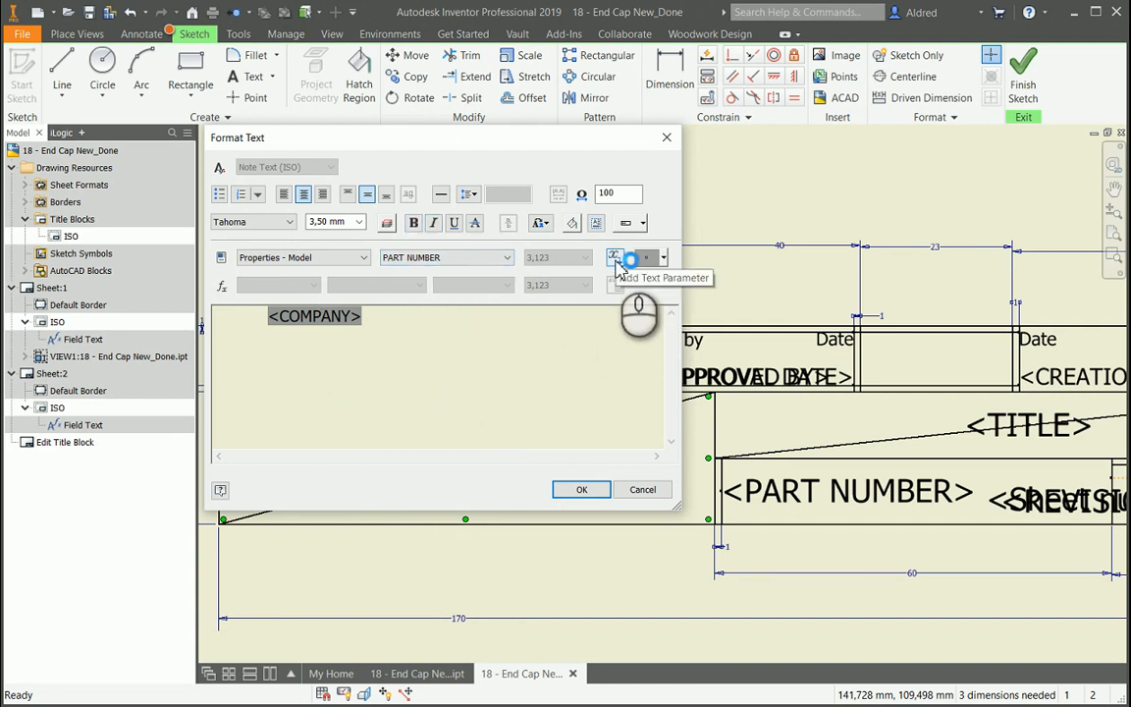
click(616, 258)
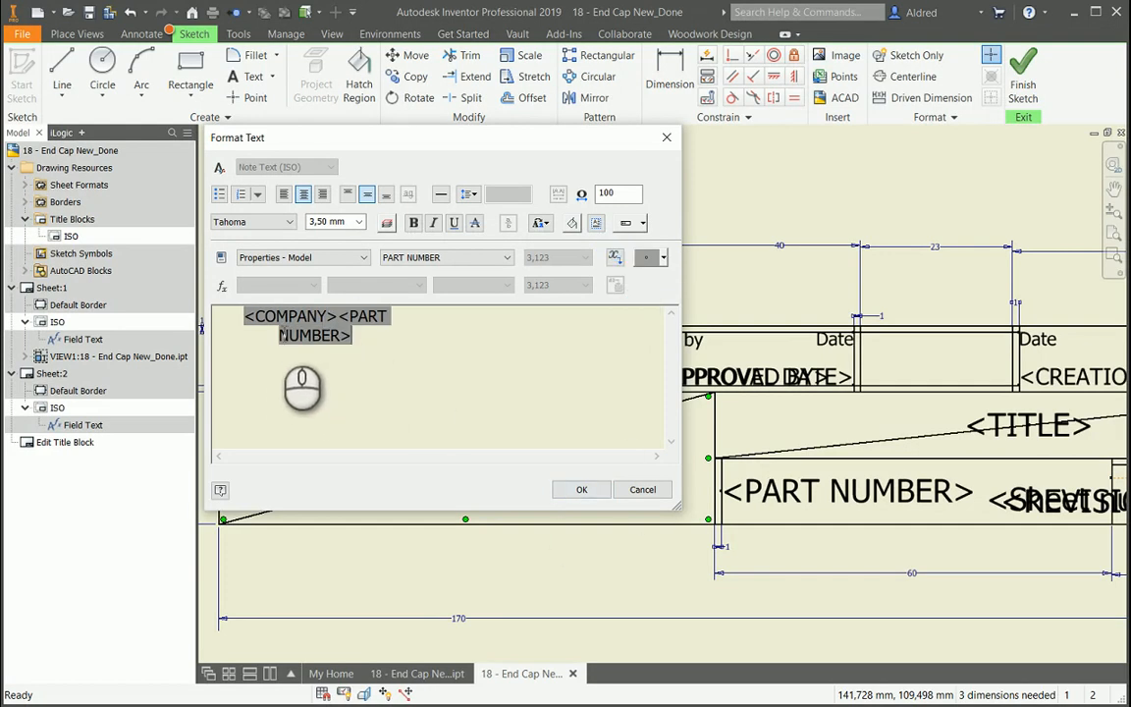
Step: Remove the <COMPANY> field from the cell's text and save the edits to the ISO title block
click(338, 316)
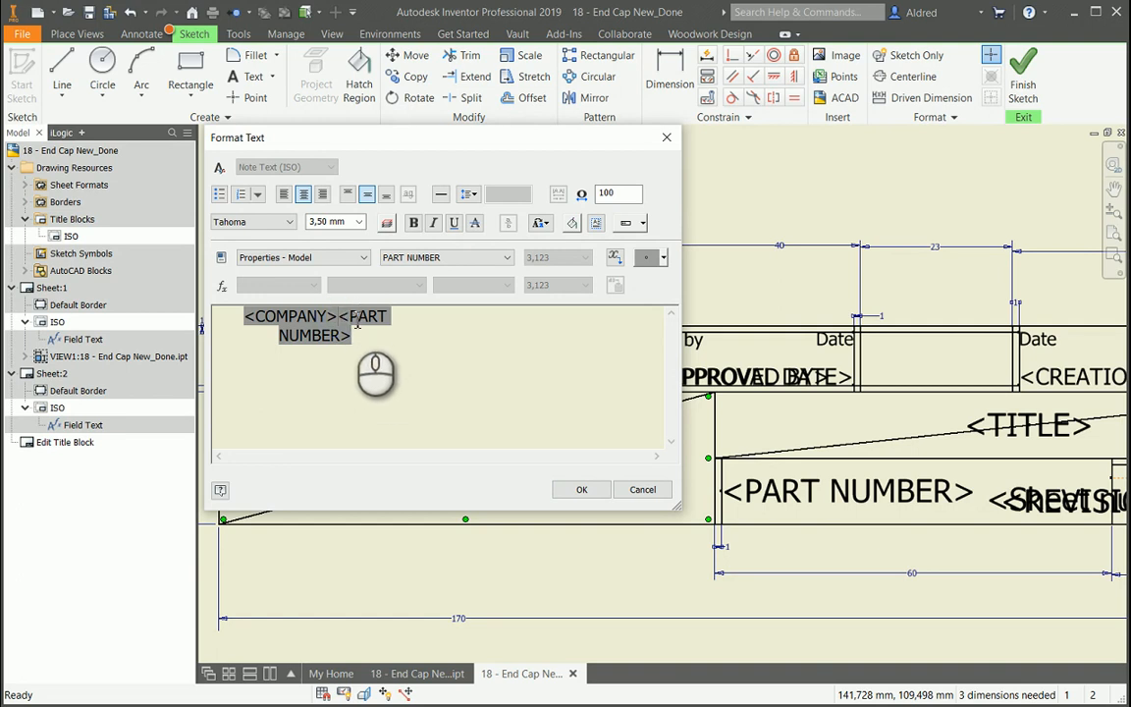
key(BackSpace)
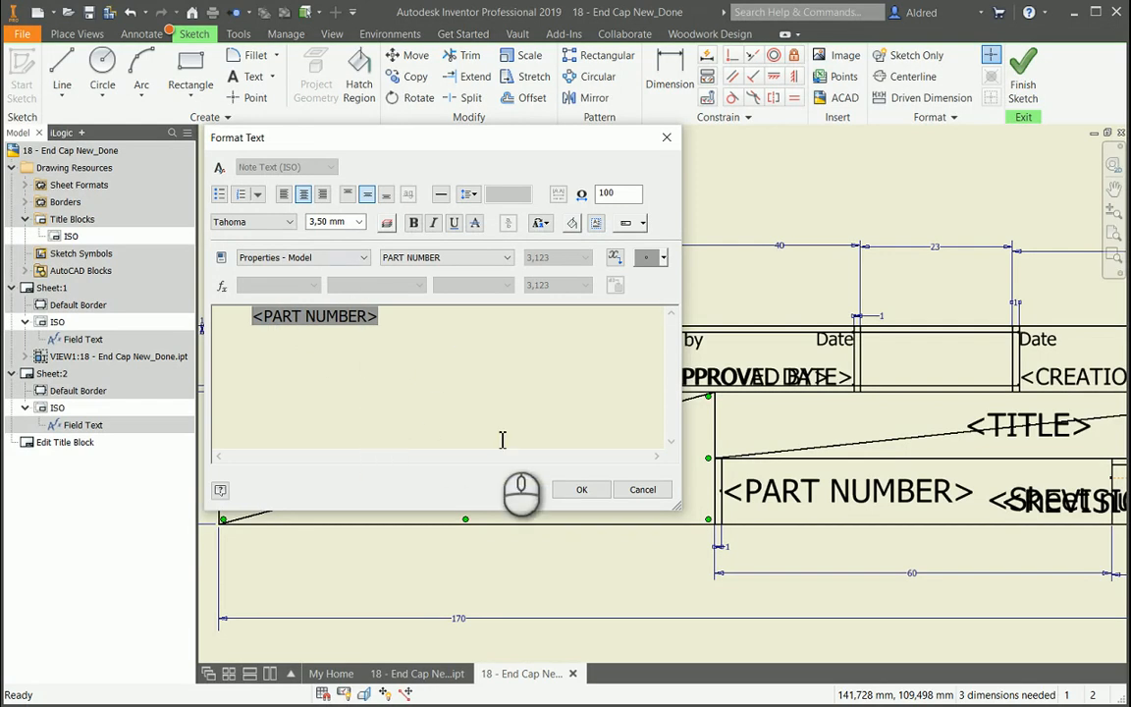
click(575, 490)
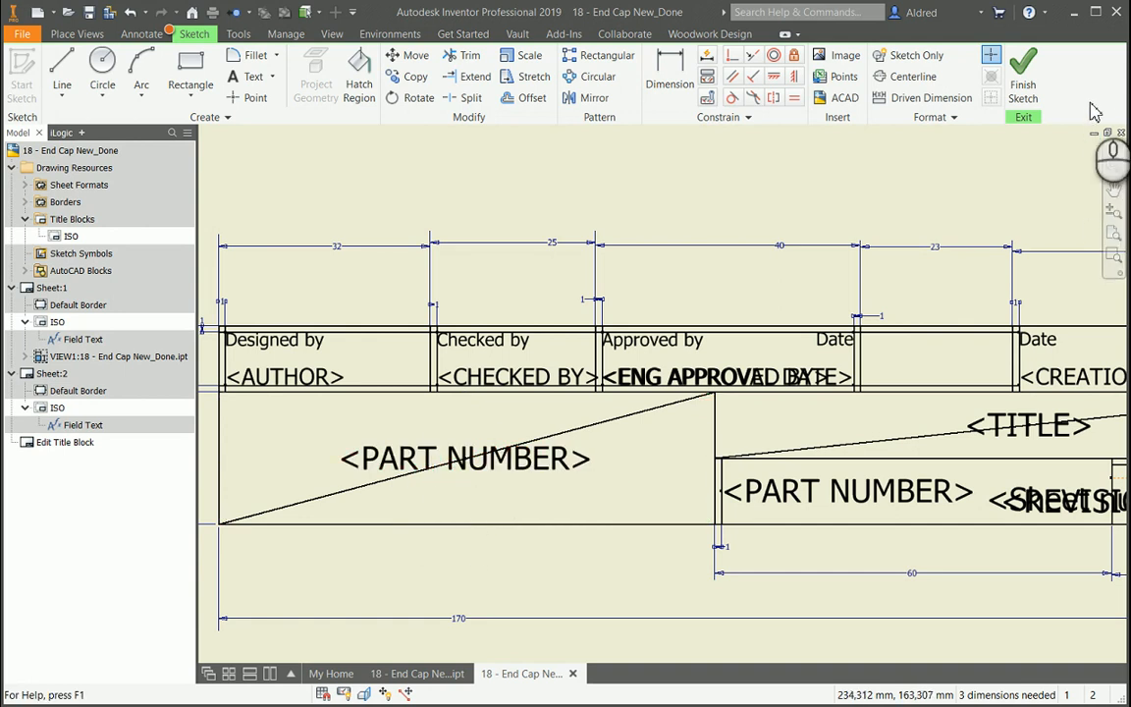
click(1022, 79)
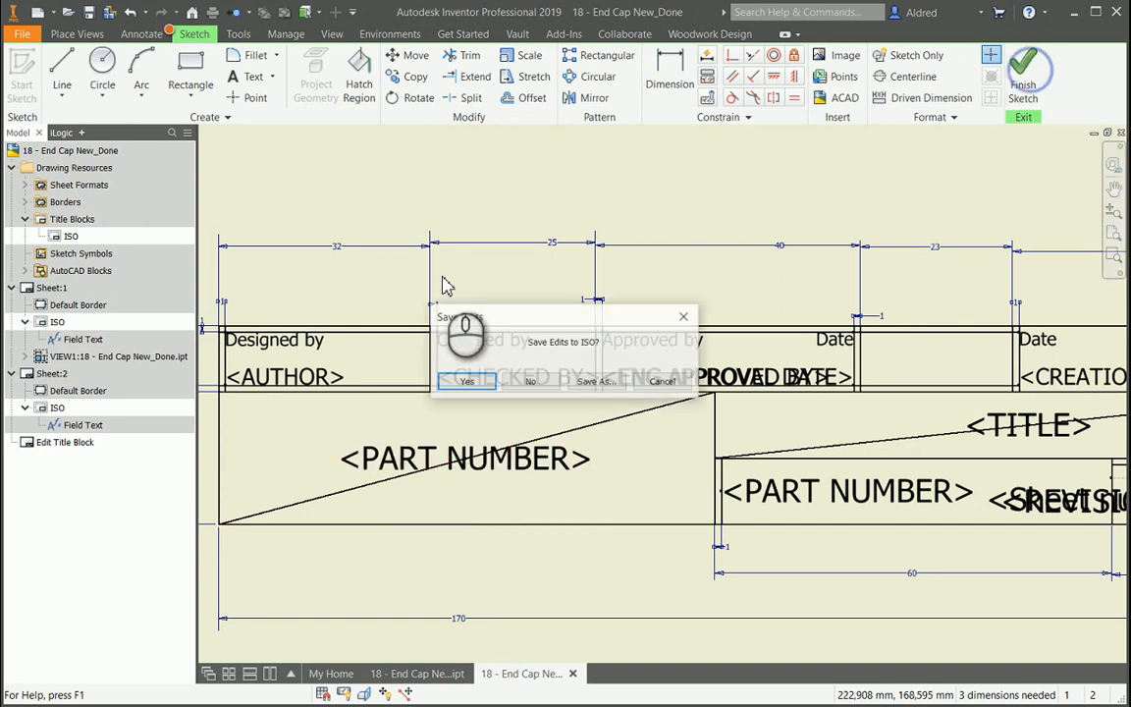
click(471, 385)
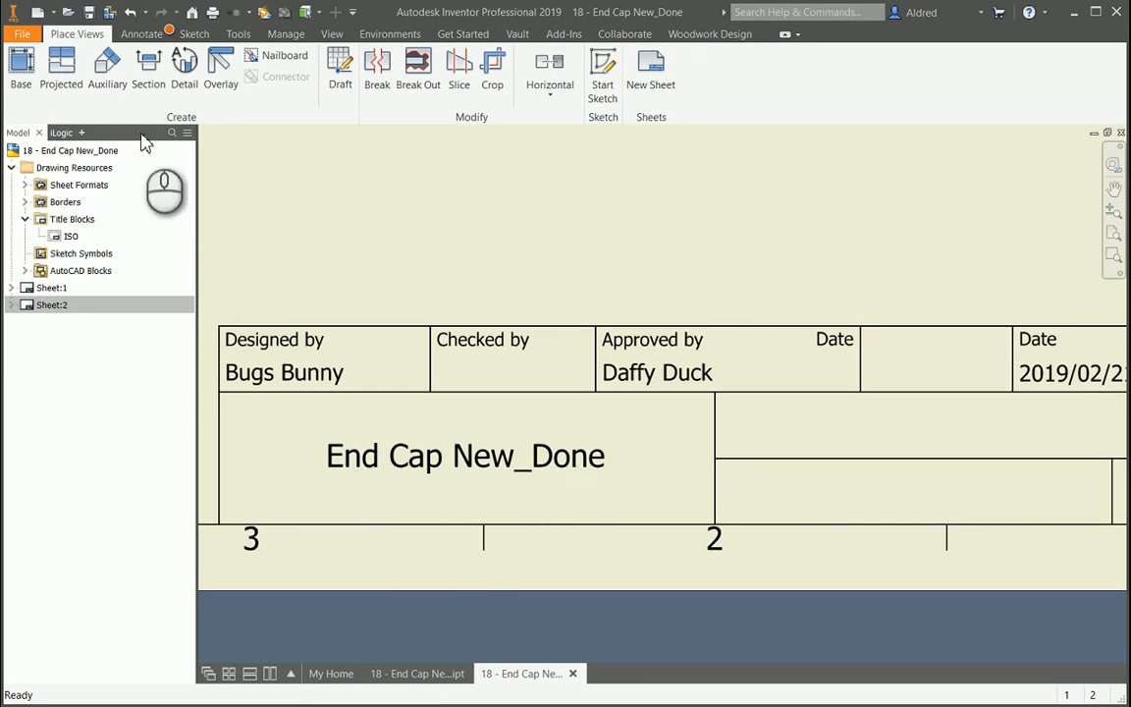
Step: Open the End Cap part model from its view on the drawing sheet
scroll(528, 443, up, 5)
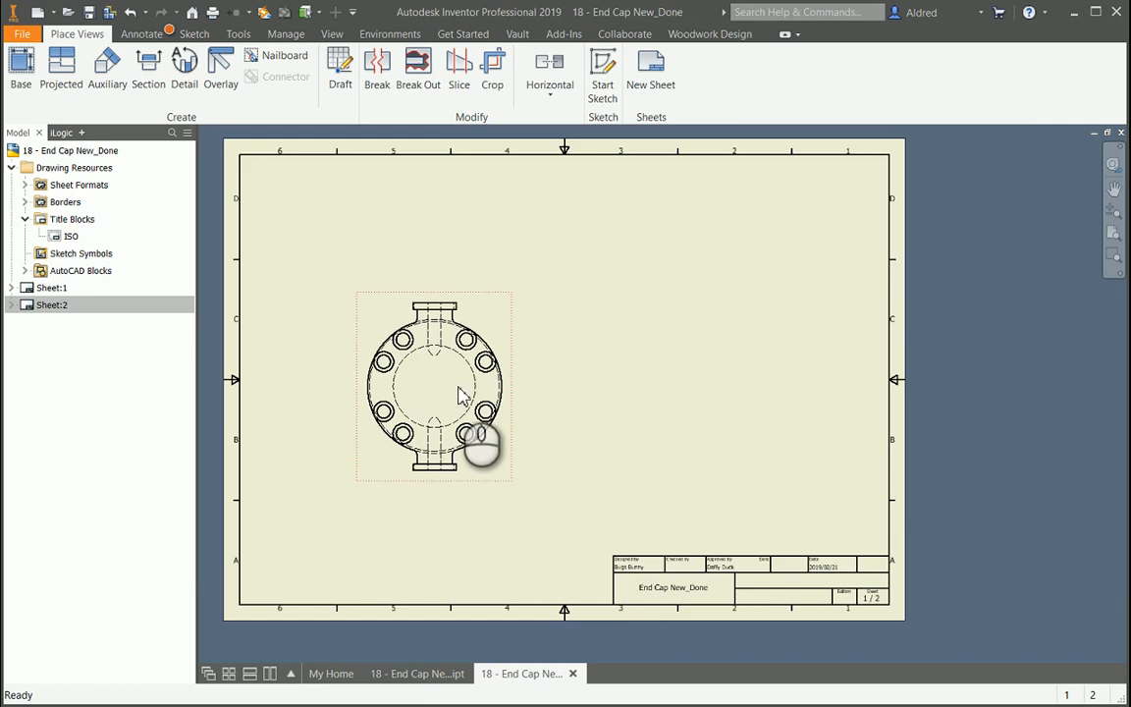
right_click(434, 371)
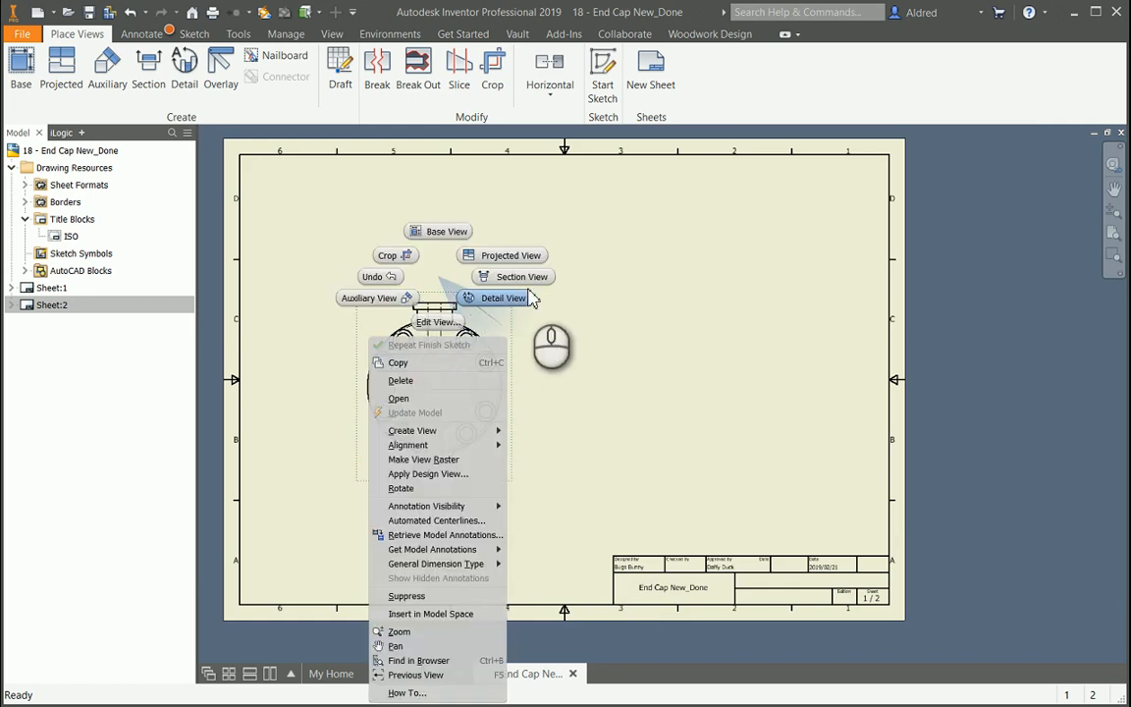
click(413, 401)
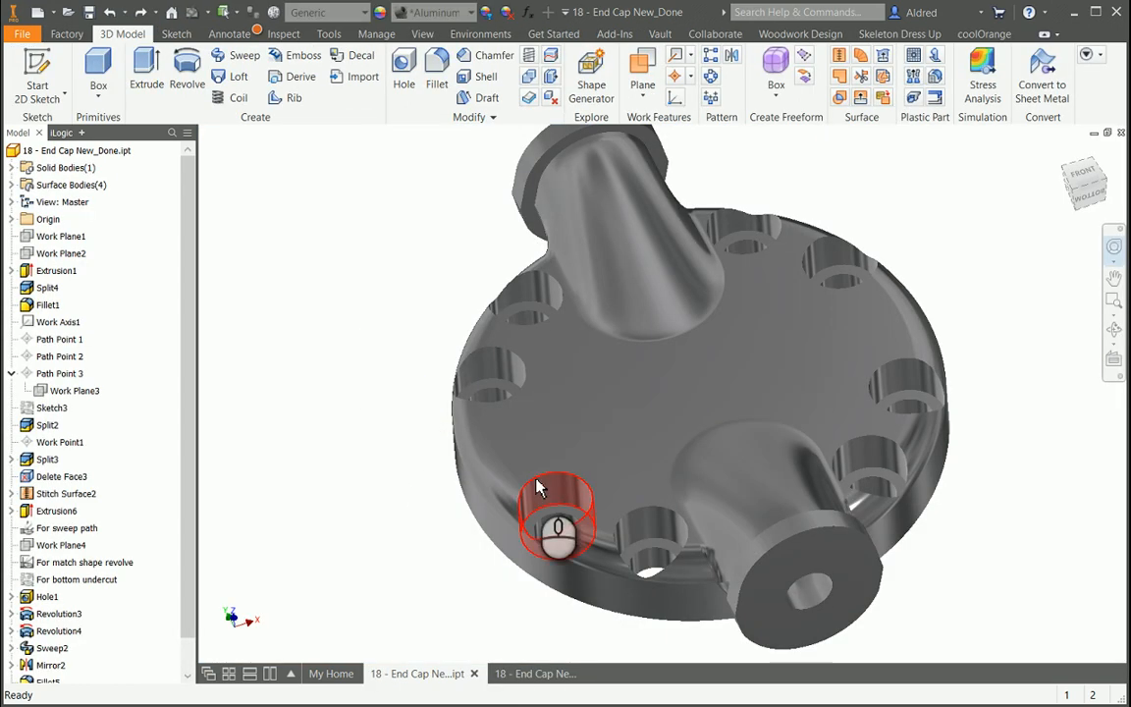
Step: Set the Part Number in the part's iProperties to End Cap
shift+middle_drag(536, 483, 201, 280)
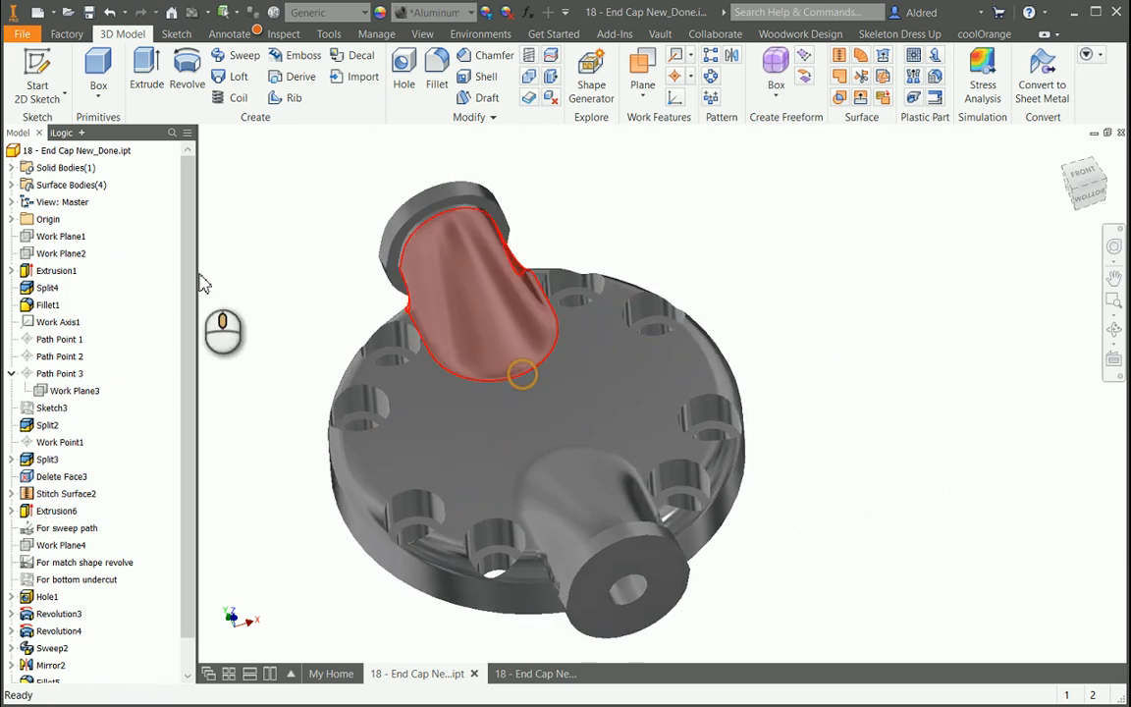
click(59, 153)
right_click(59, 154)
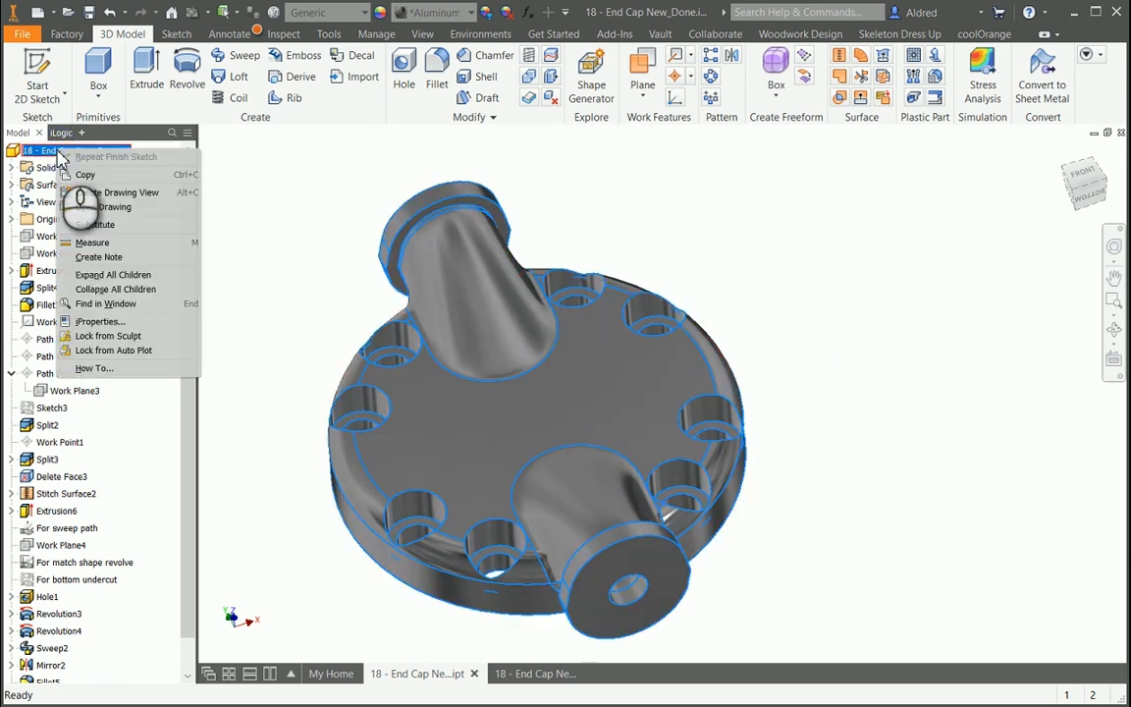
click(100, 322)
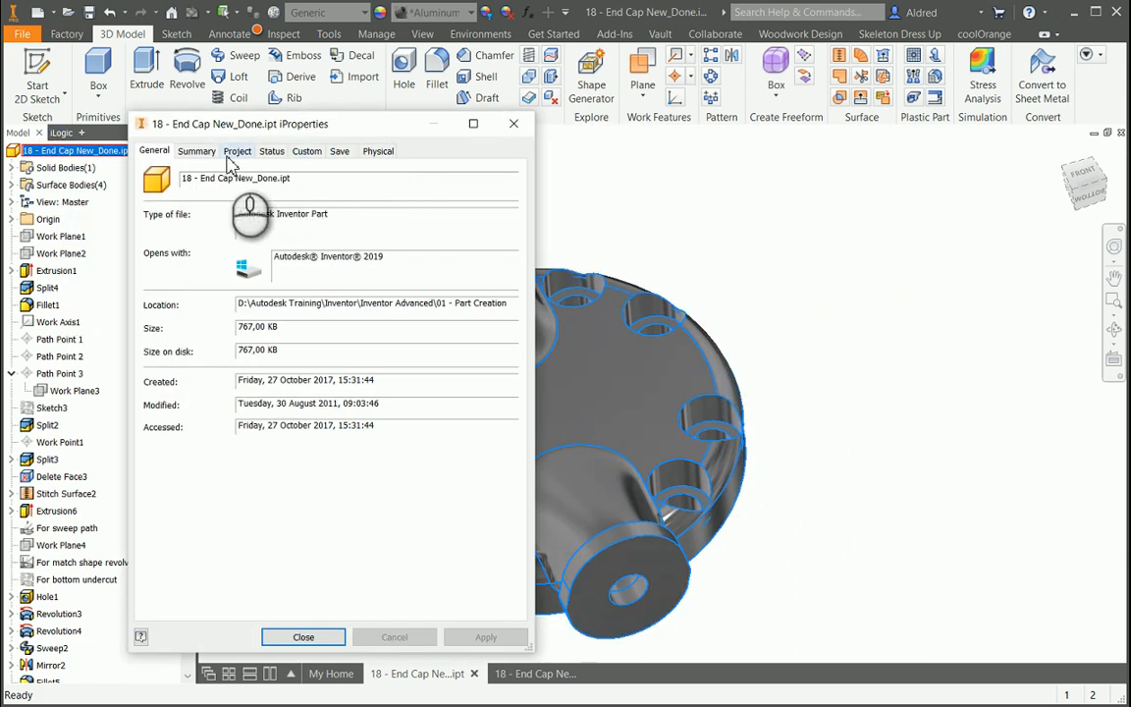
click(198, 153)
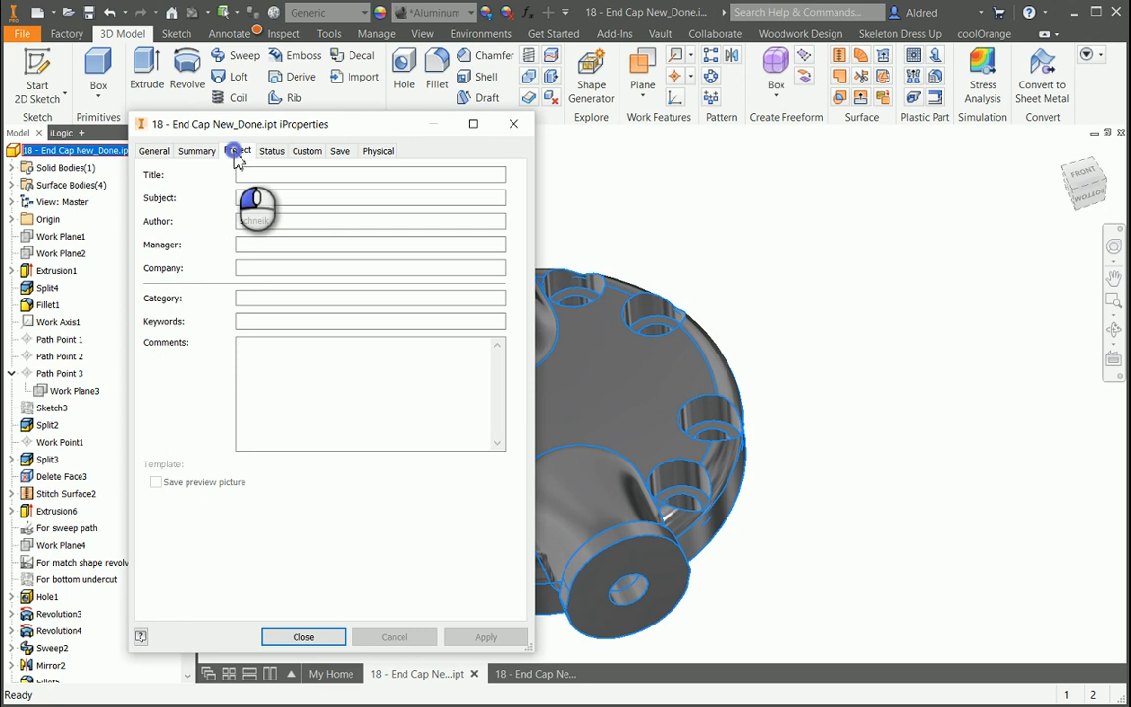
click(236, 150)
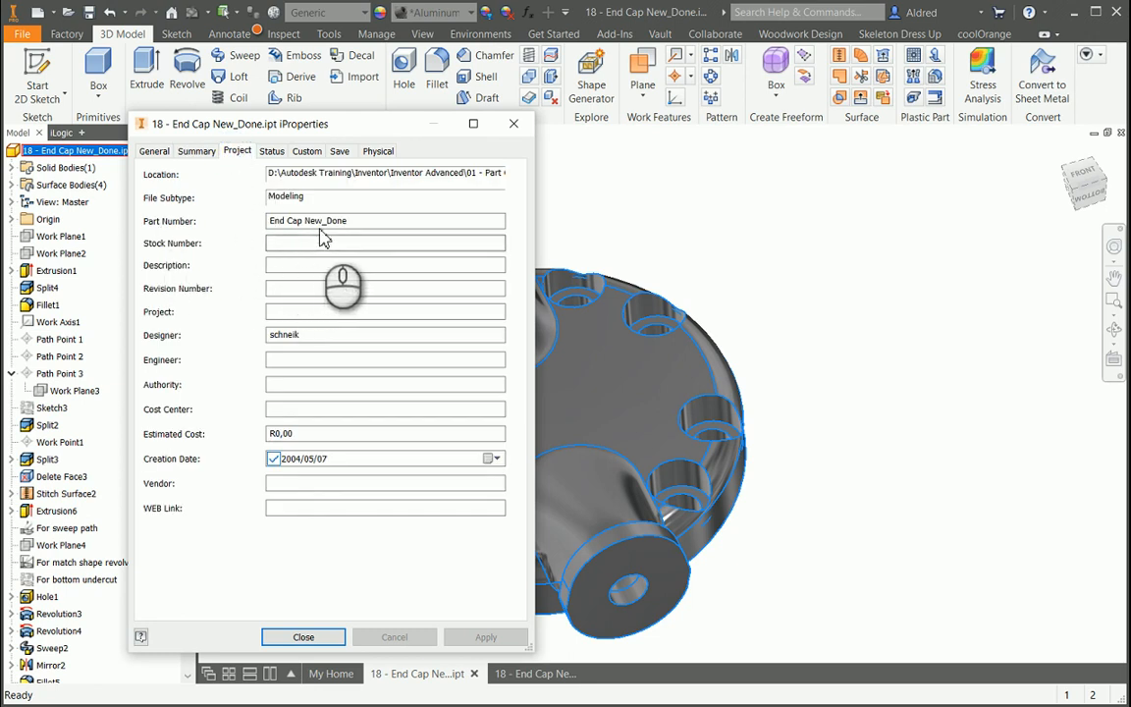
click(369, 222)
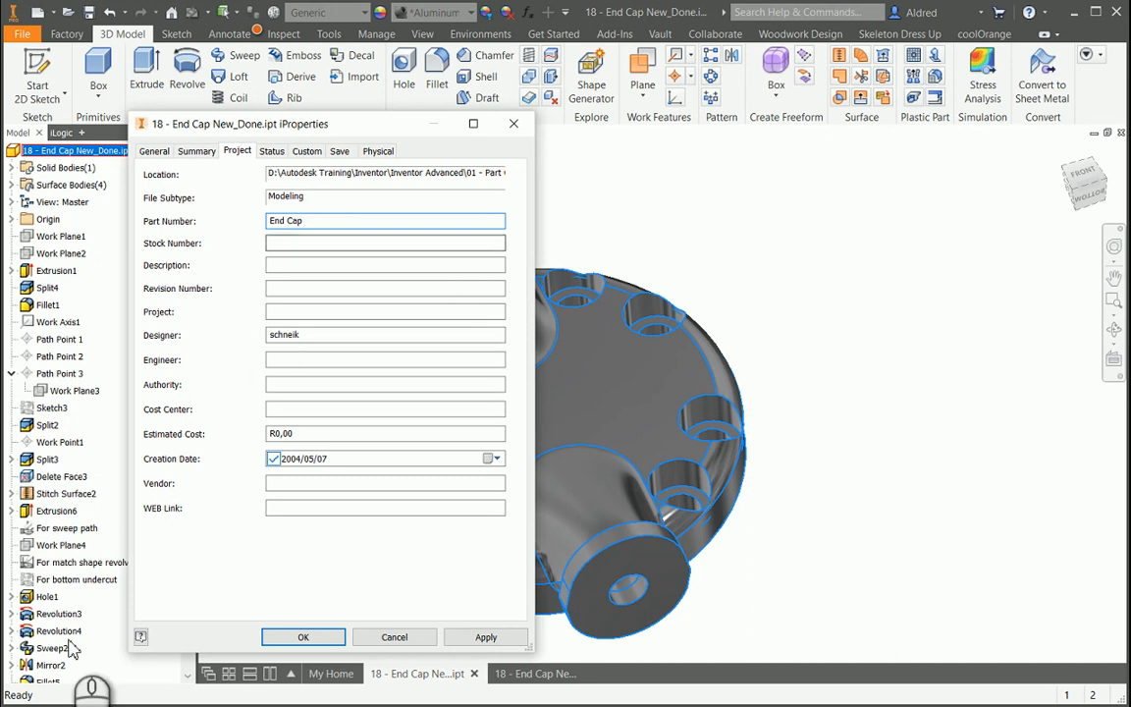
click(269, 638)
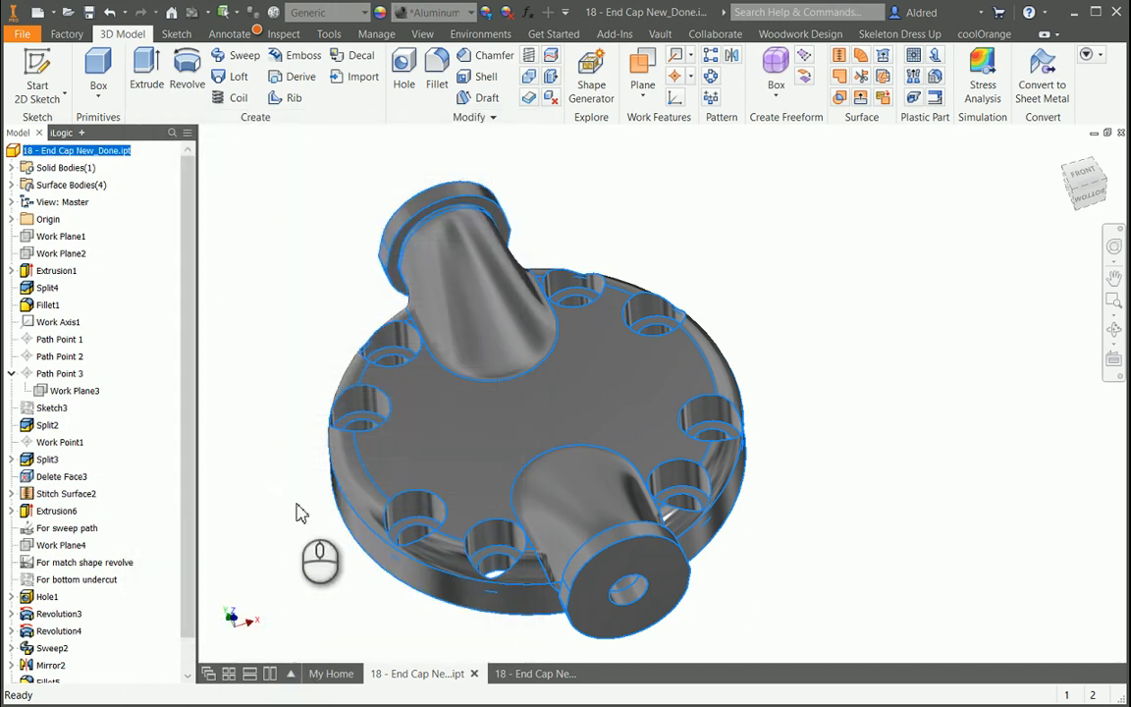
Step: Return to the drawing and check the part number cell in the title block
click(531, 673)
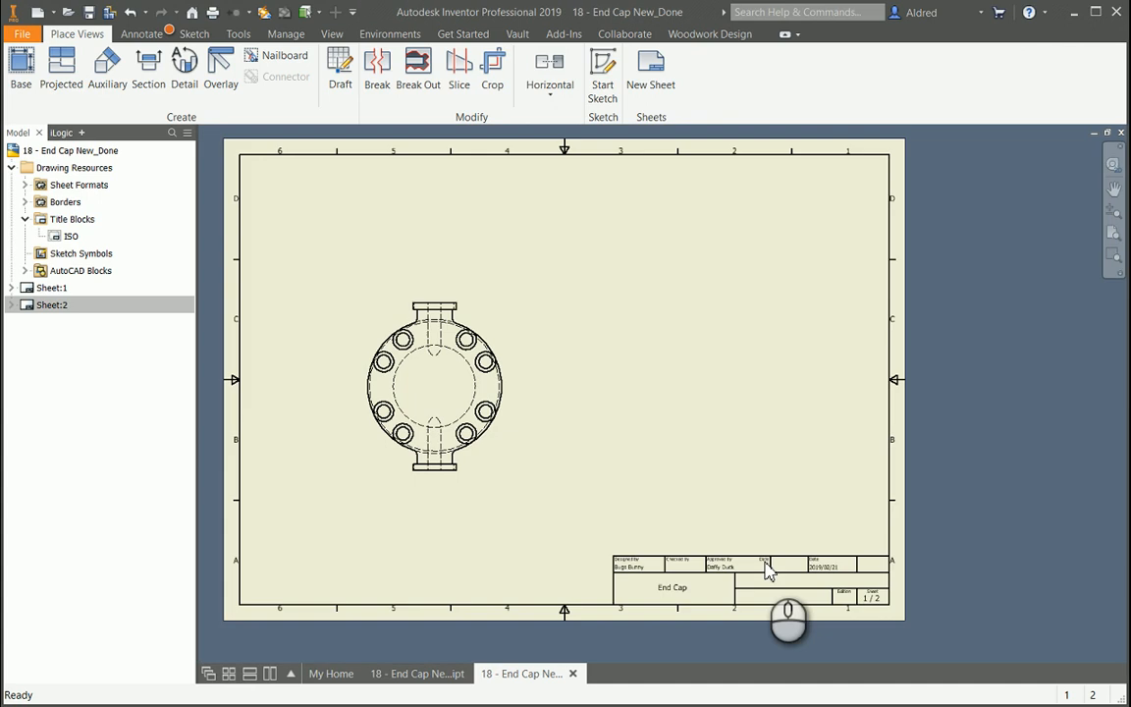
scroll(716, 604, down, 5)
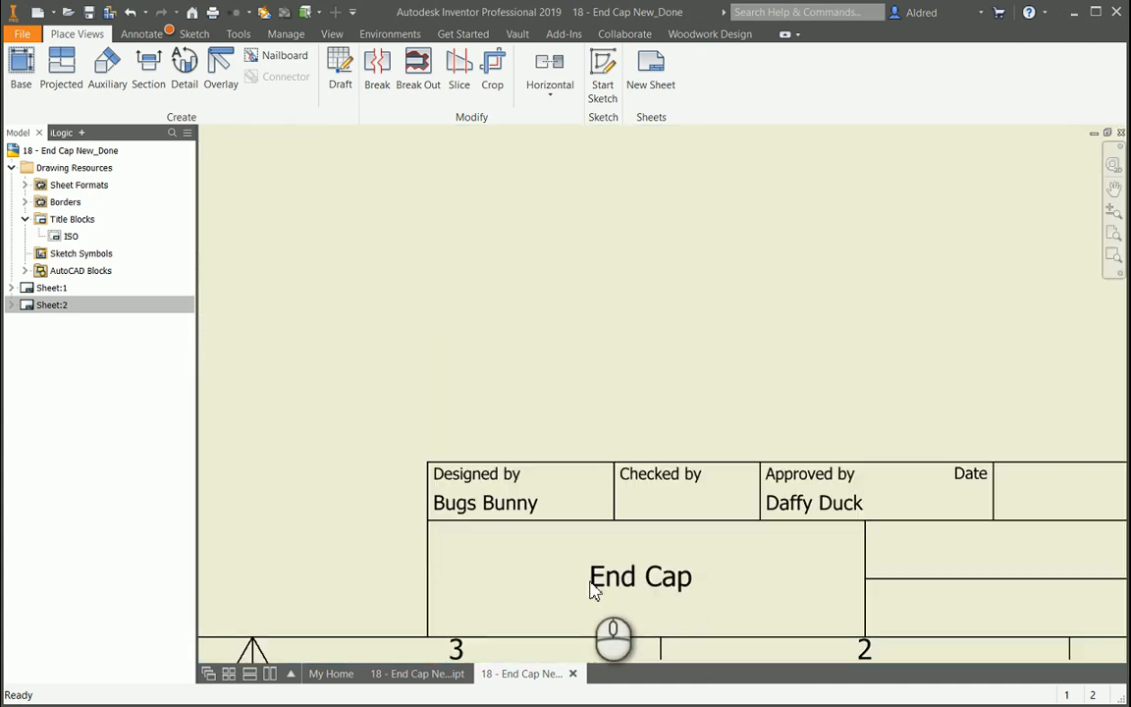
scroll(650, 607, up, 2)
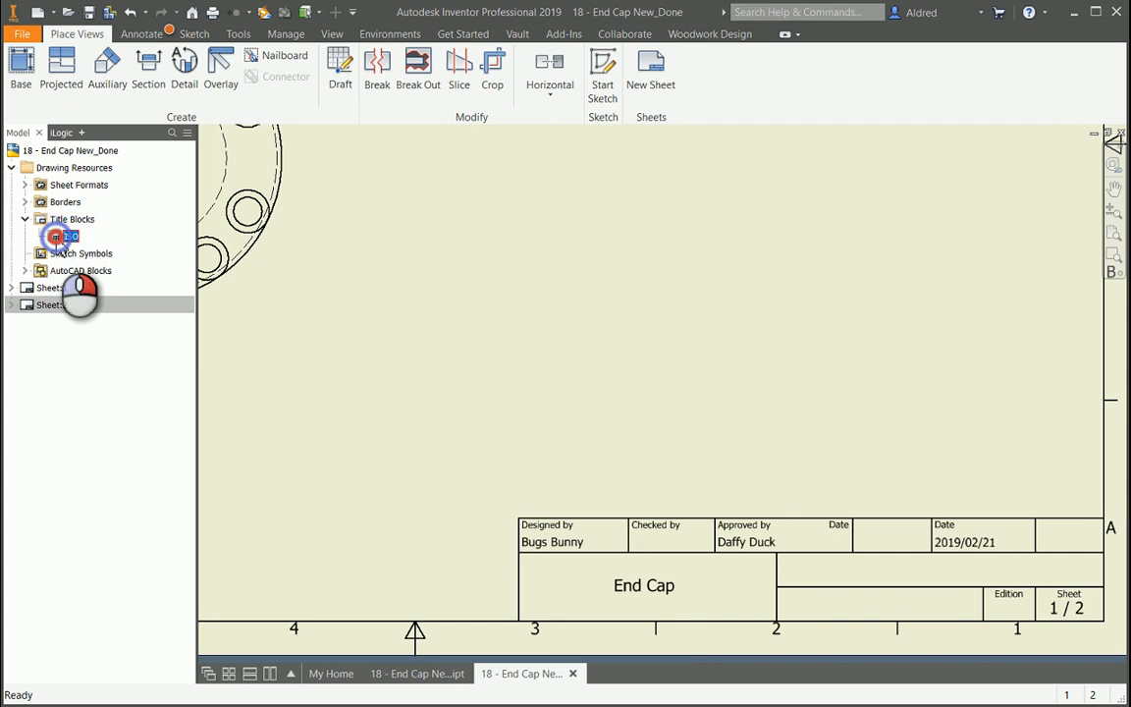
Step: Reopen the ISO title block definition from the drawing resources for editing
right_click(59, 237)
click(104, 311)
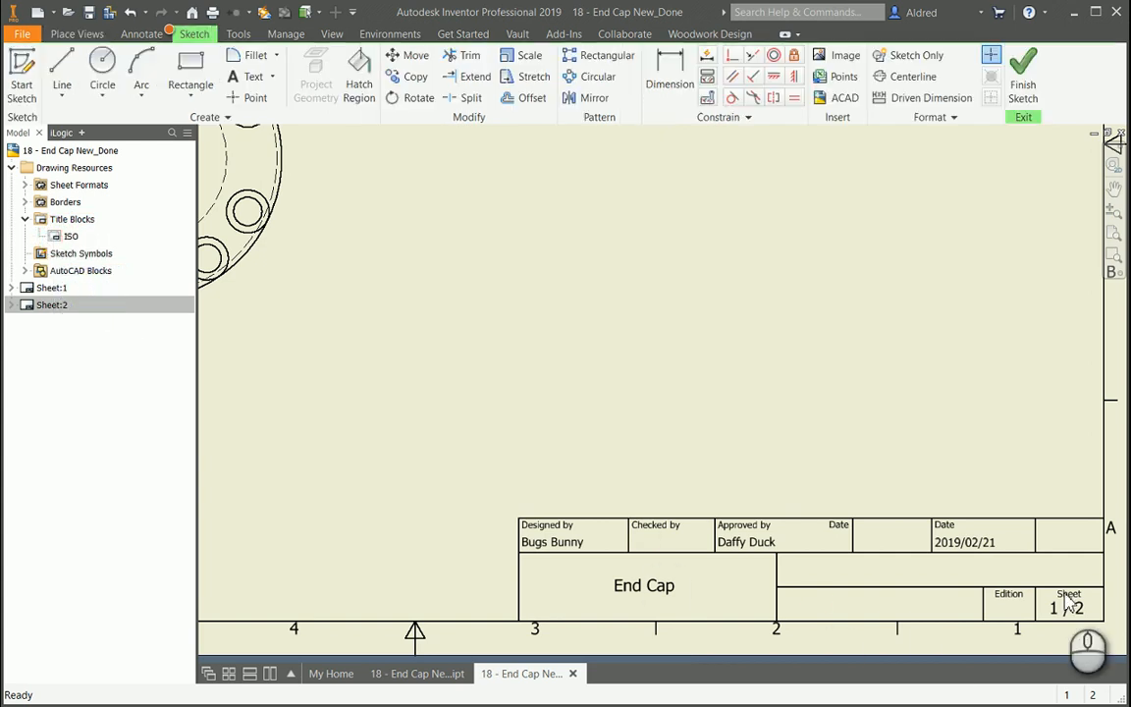
middle_drag(864, 571, 632, 470)
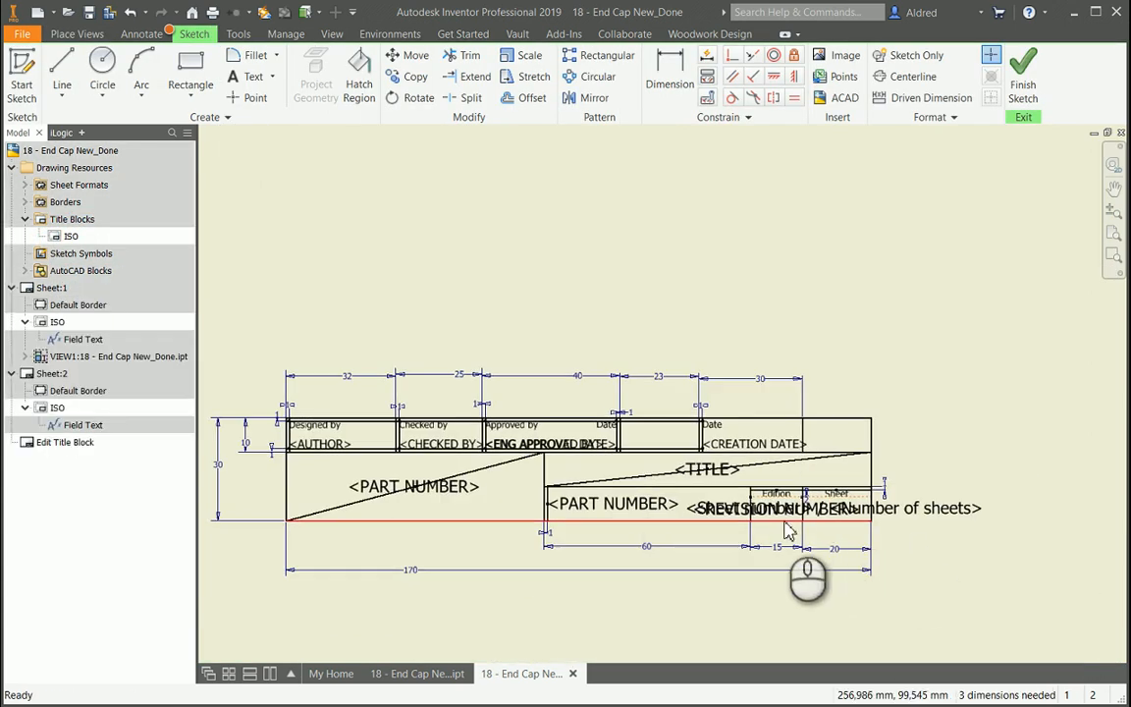
Step: Examine the property source types available for the PART NUMBER field below the title cell, keeping Properties - Drawing
scroll(615, 525, up, 2)
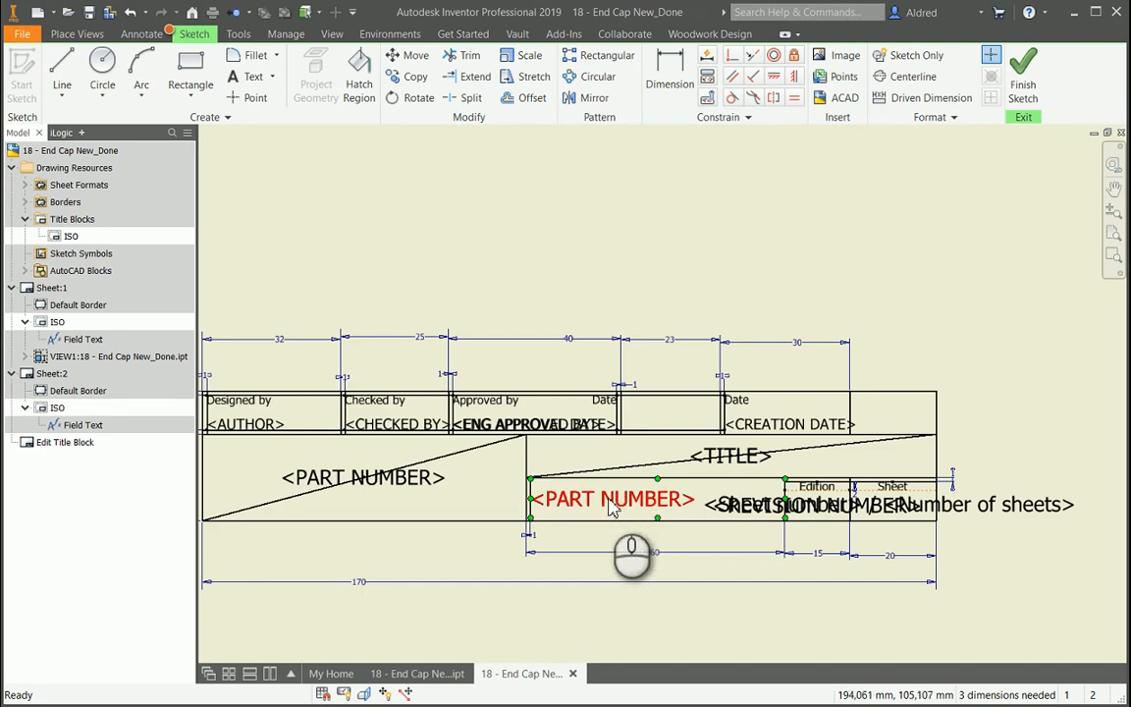
double_click(619, 501)
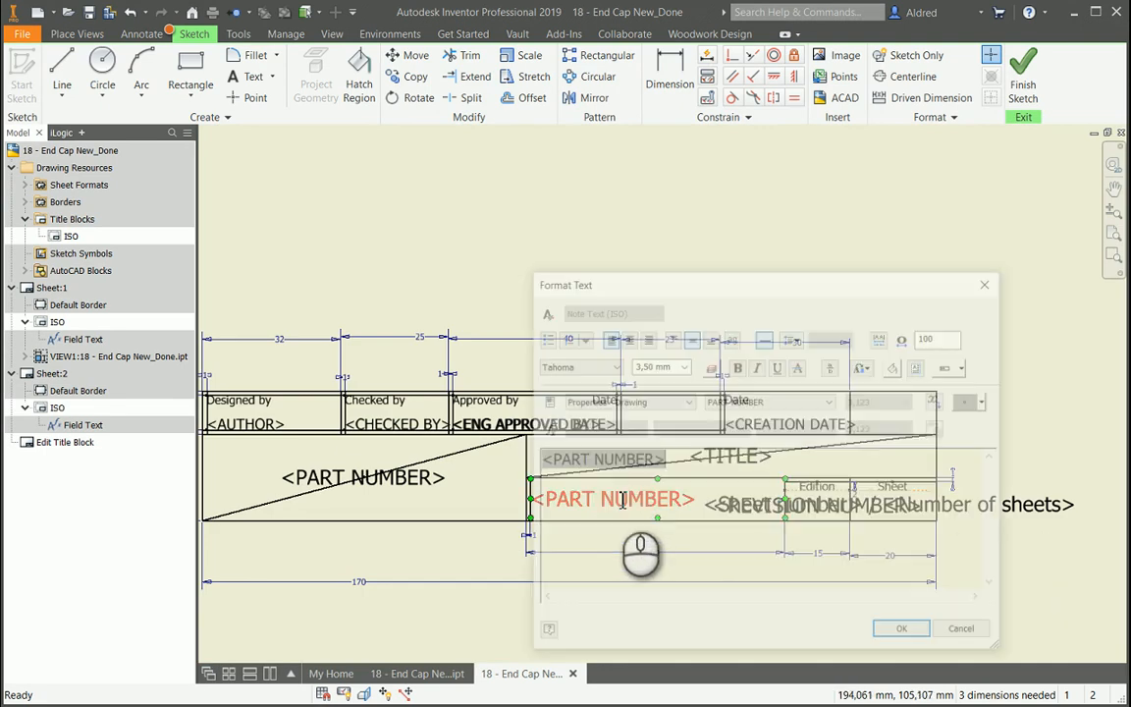
drag(662, 297, 624, 239)
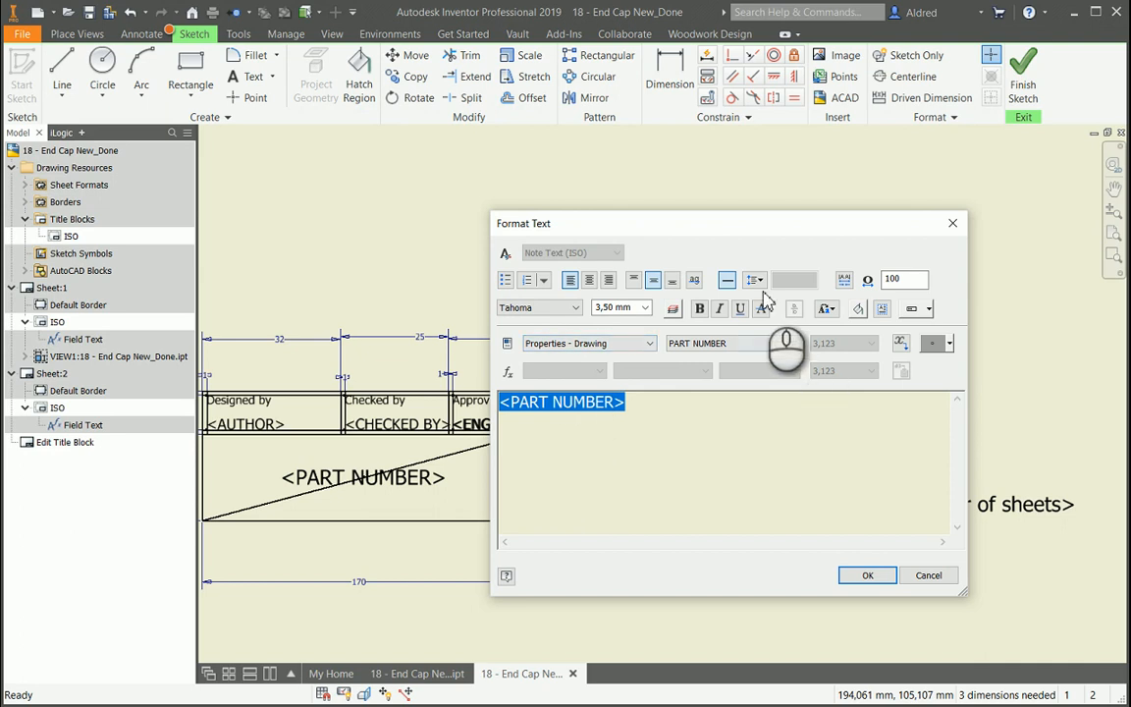
click(626, 343)
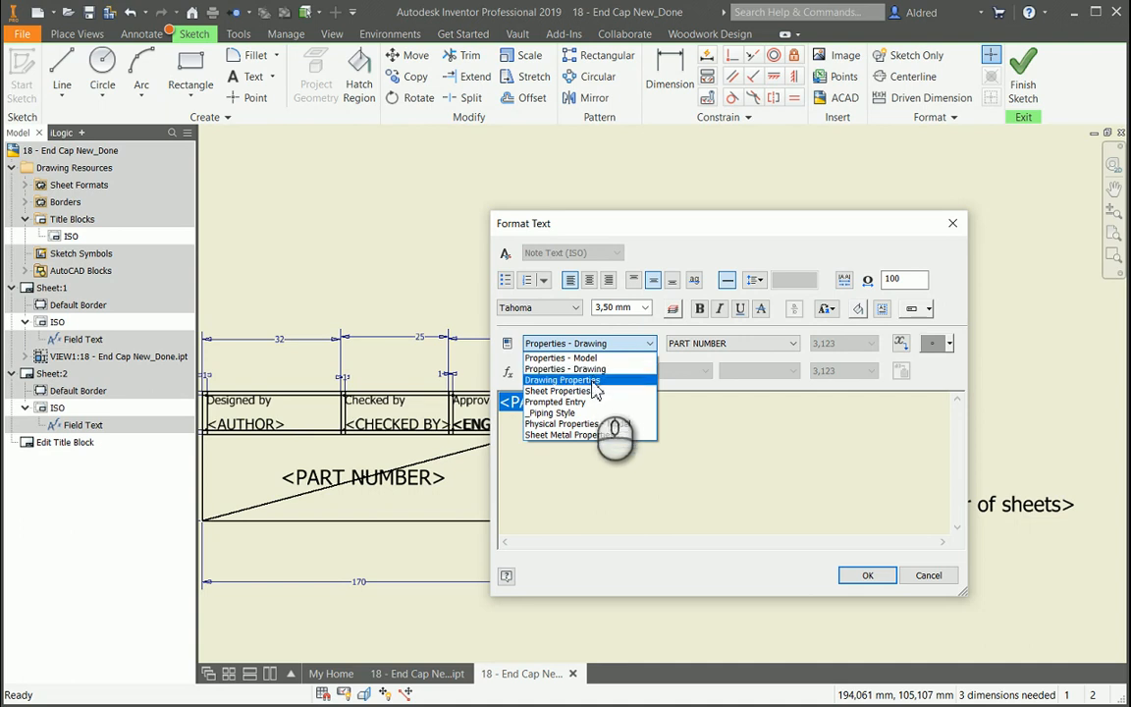
click(703, 374)
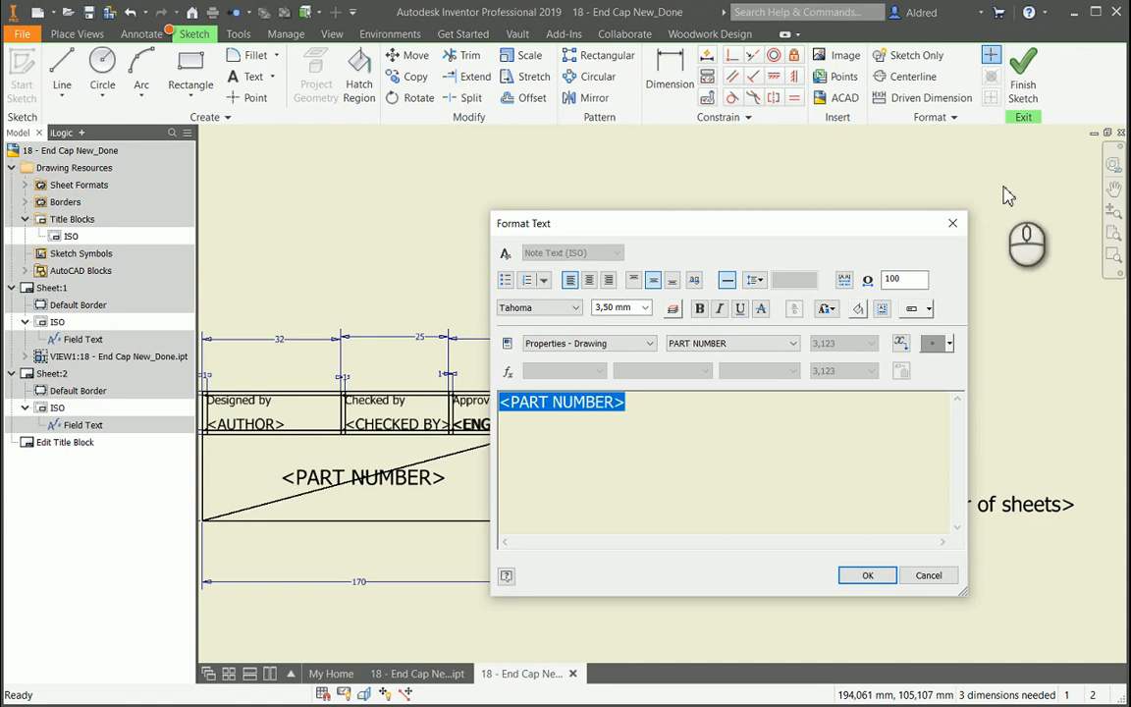
drag(629, 221, 594, 181)
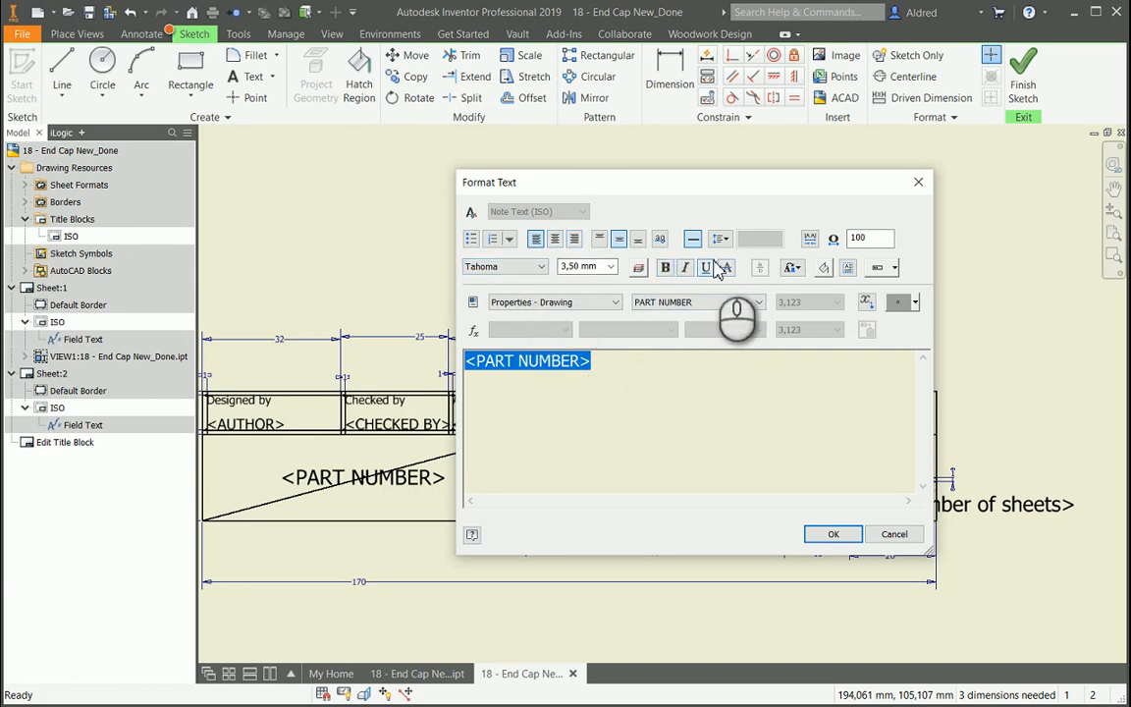
click(820, 534)
Step: Finish editing the title block sketch and save the edits to ISO
middle_drag(476, 506, 535, 488)
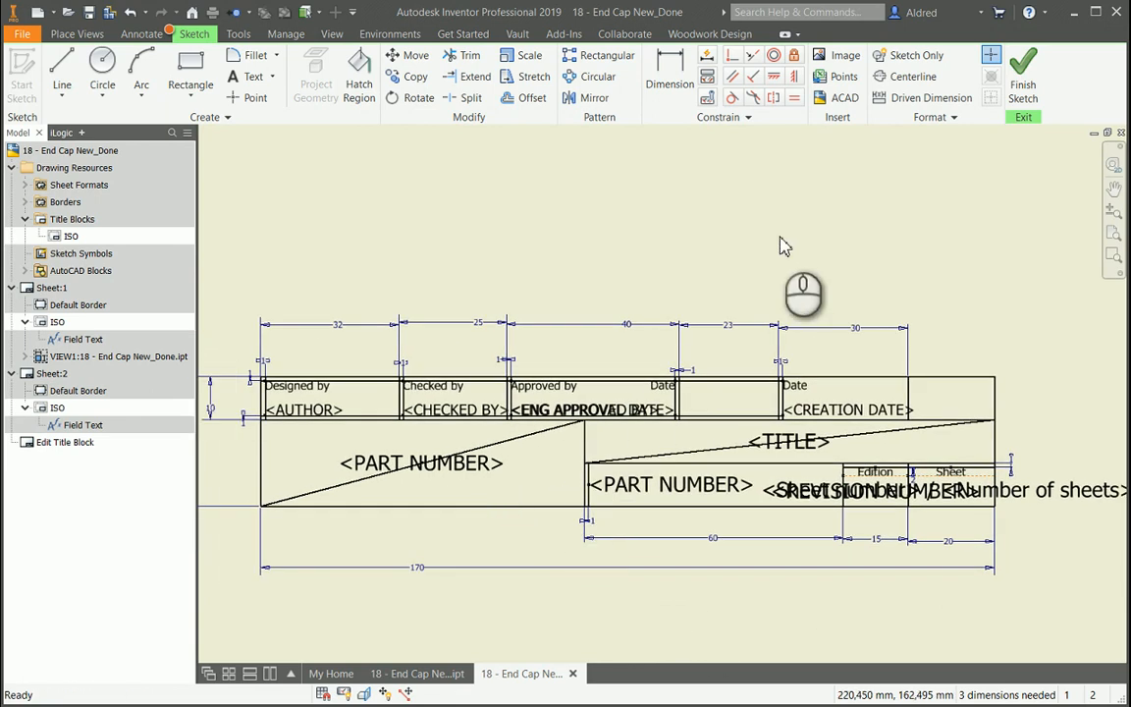
click(1023, 77)
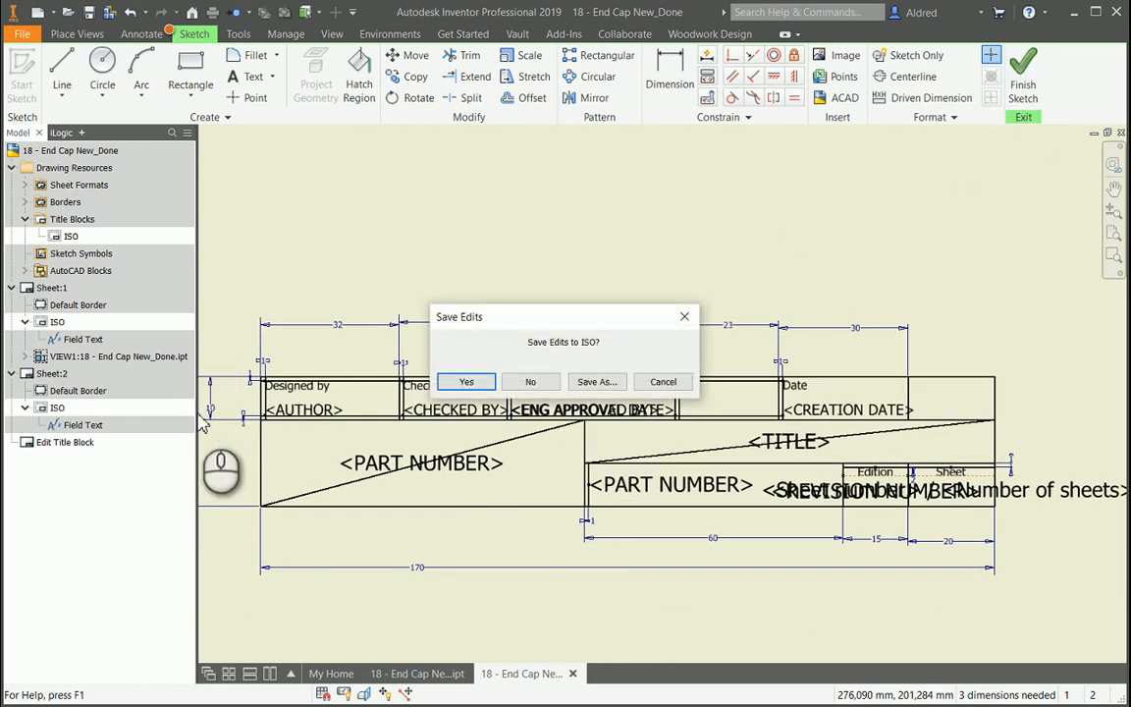
click(467, 382)
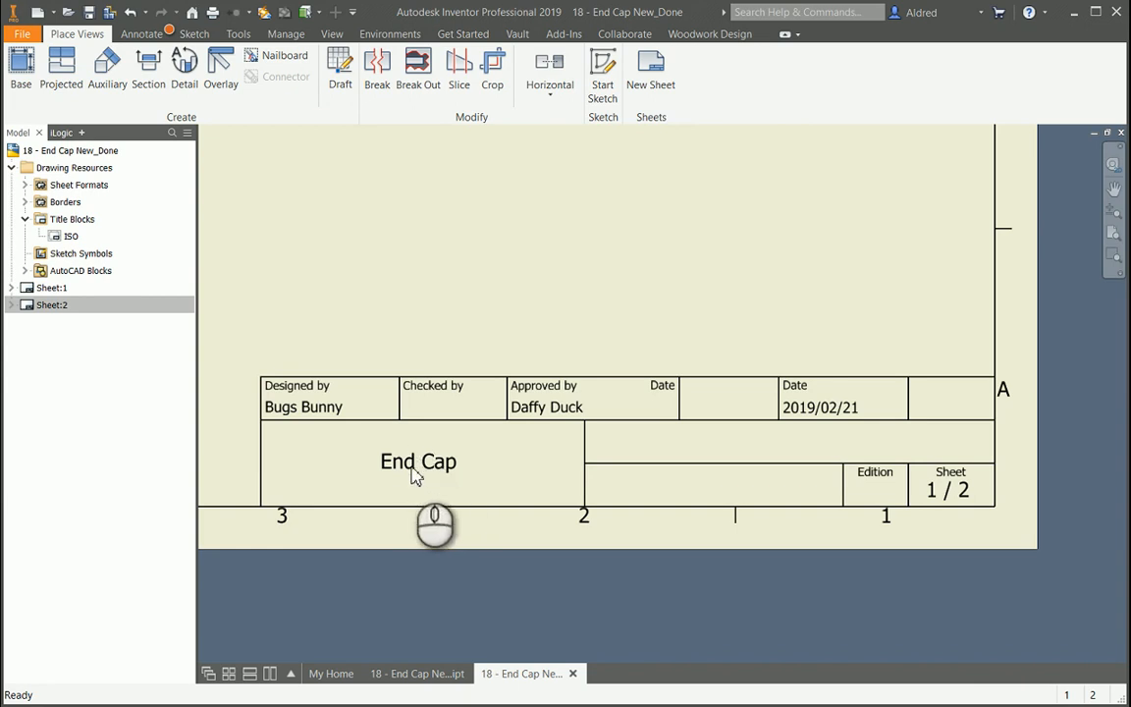
Step: Reopen the ISO title block definition for editing and delete the TITLE field
right_click(65, 236)
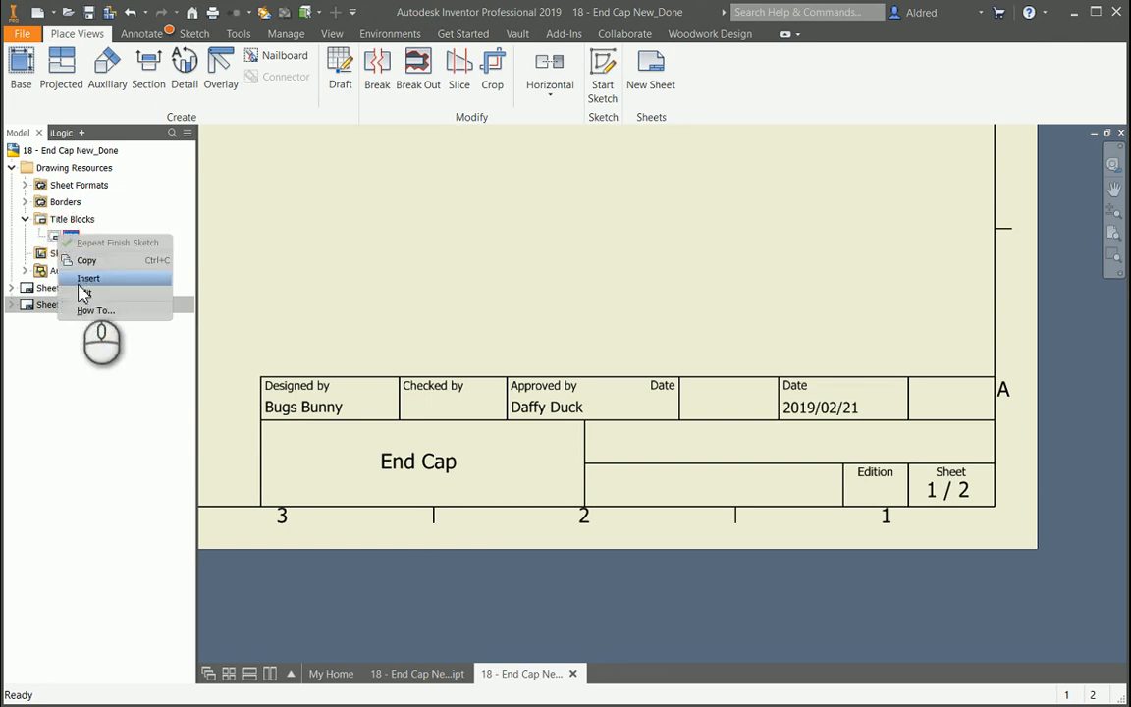
click(83, 294)
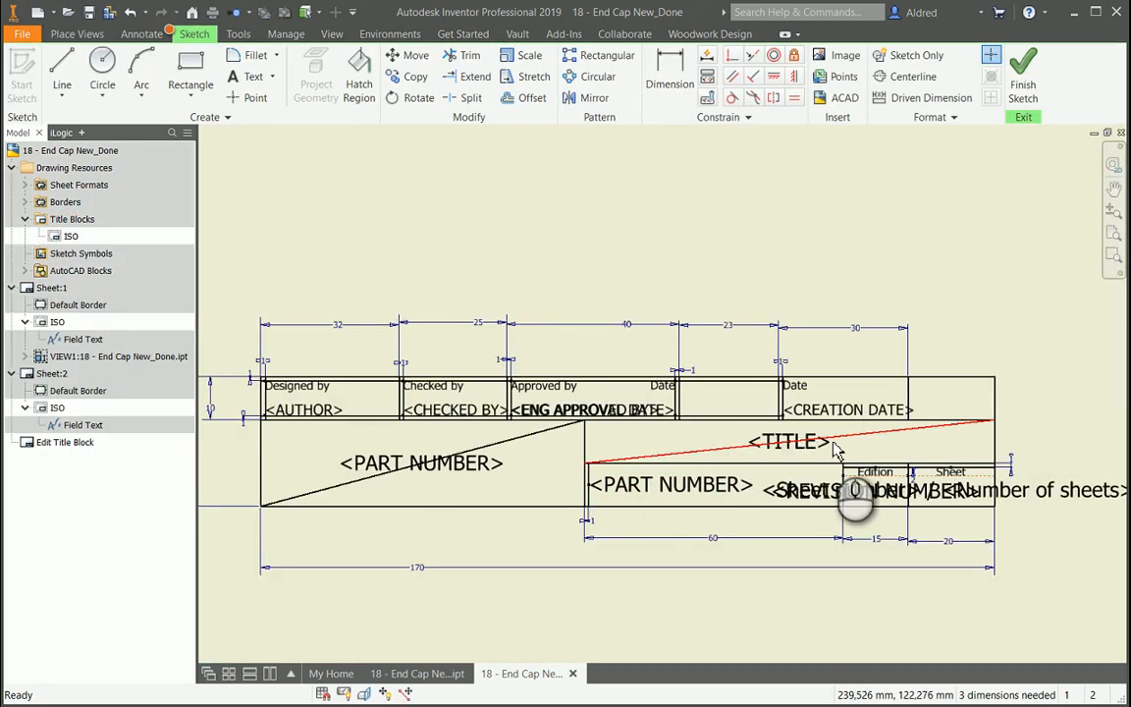
click(833, 446)
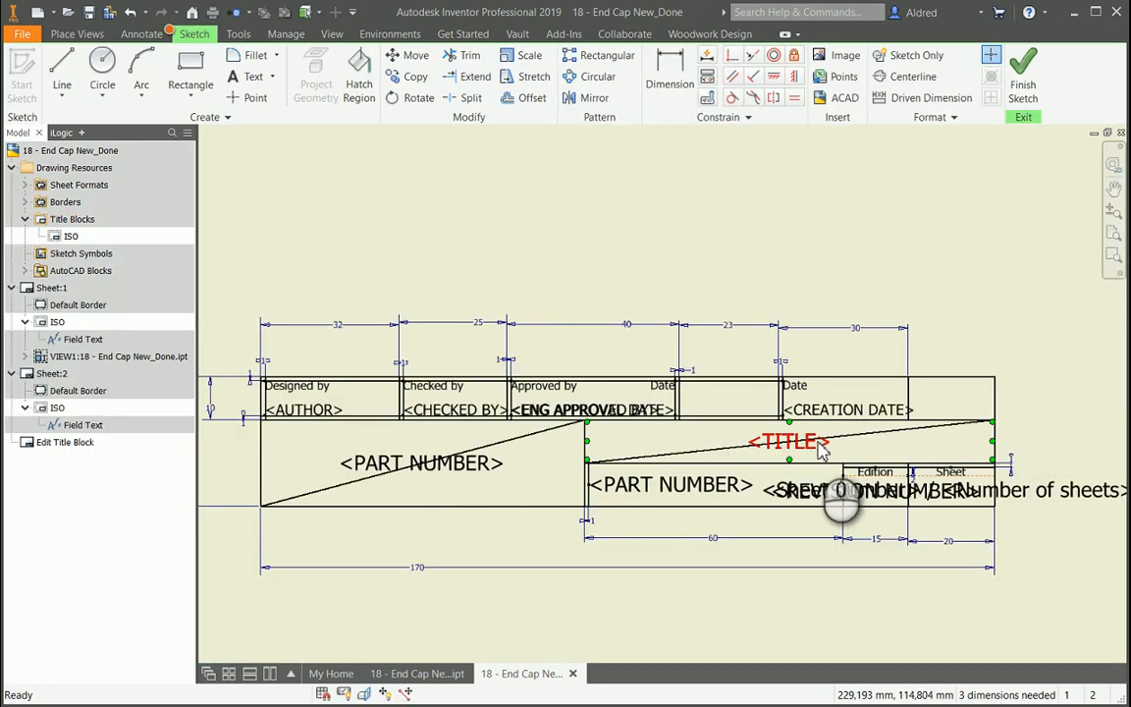
click(1080, 555)
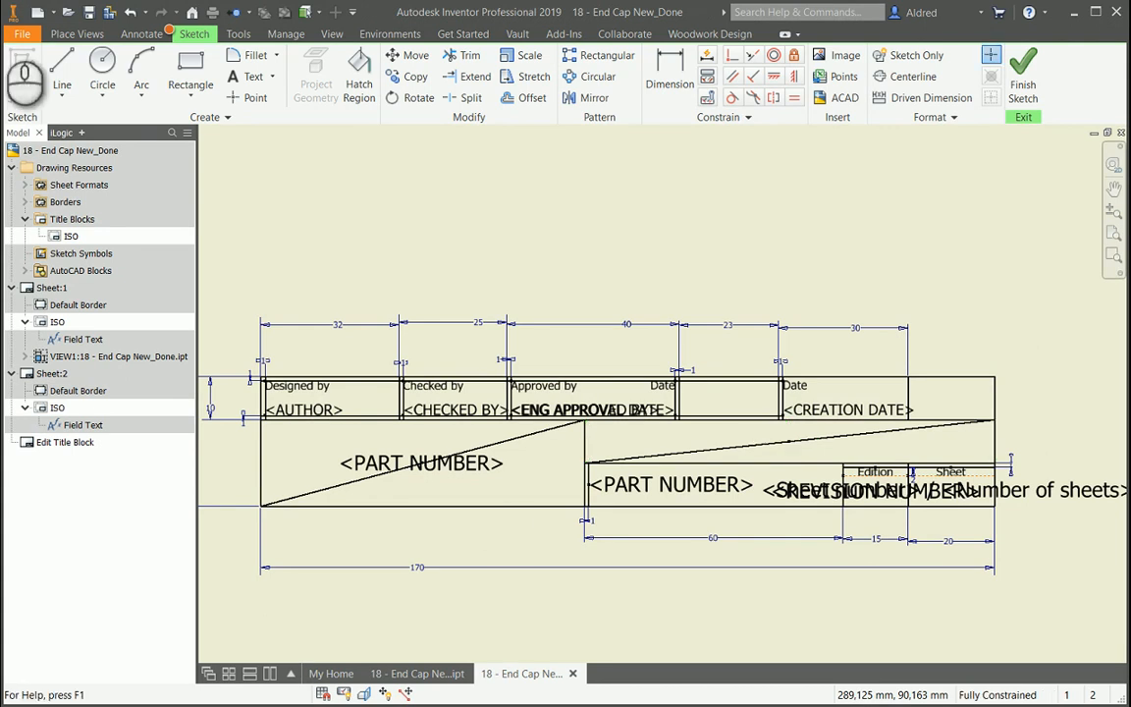
Step: Add the static text THIS IS GOING TO BE PERMANENT in the empty title cell
click(250, 84)
drag(662, 427, 906, 457)
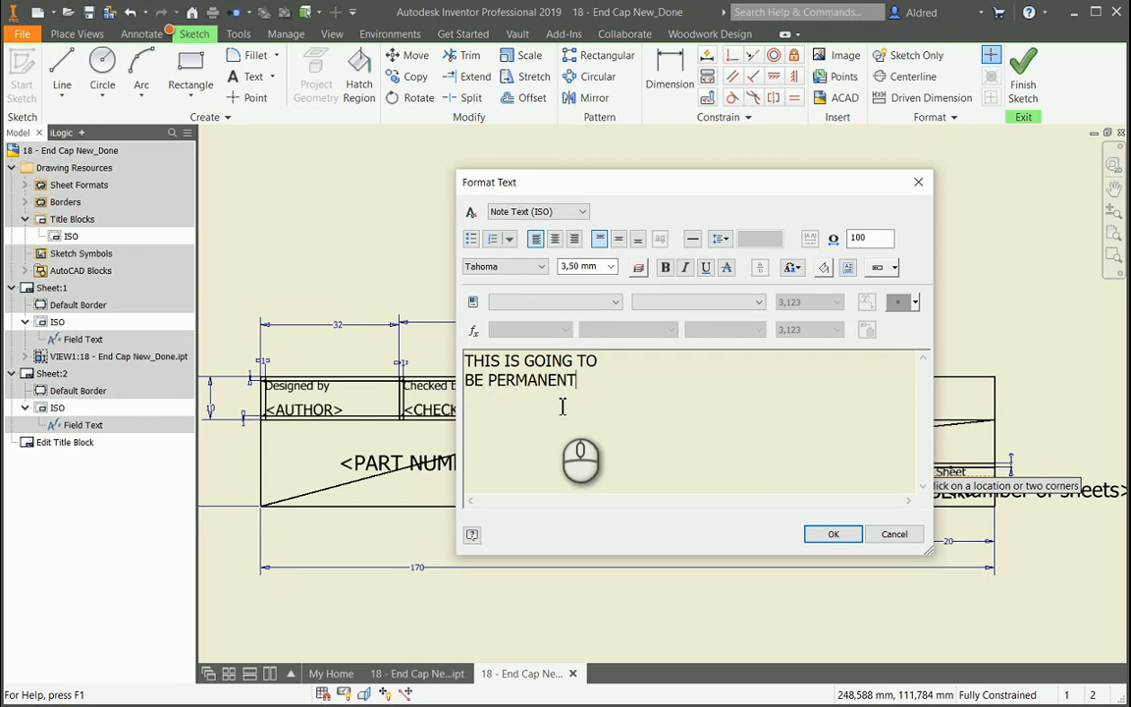
click(833, 534)
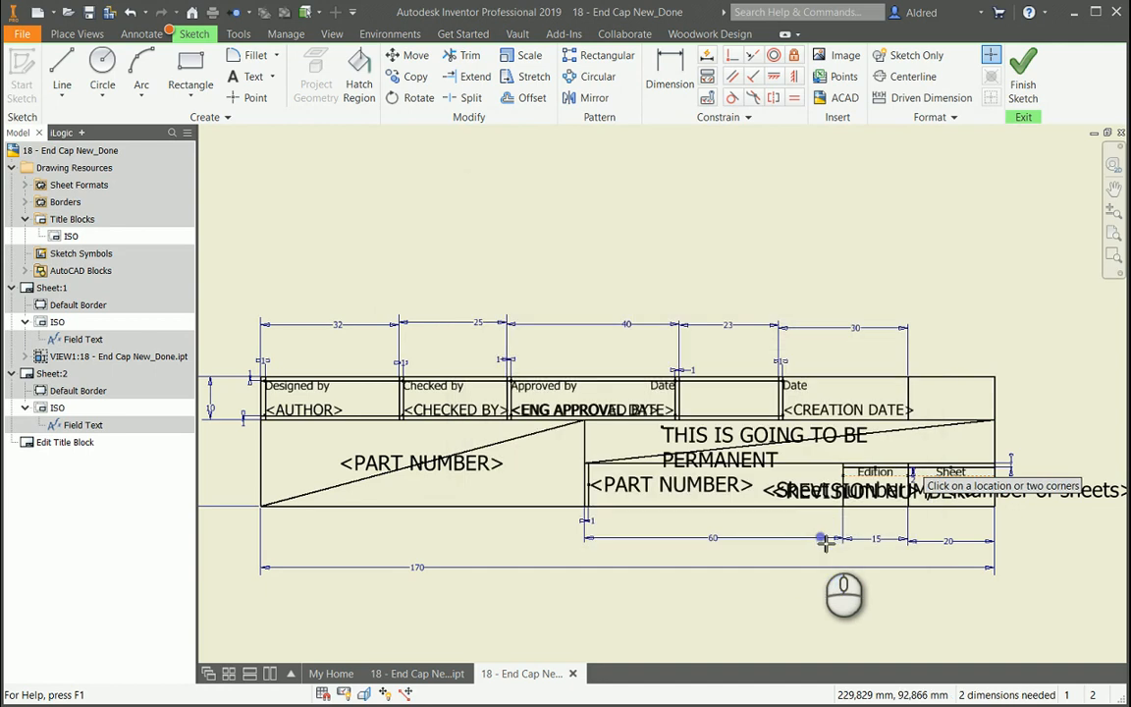
right_click(790, 481)
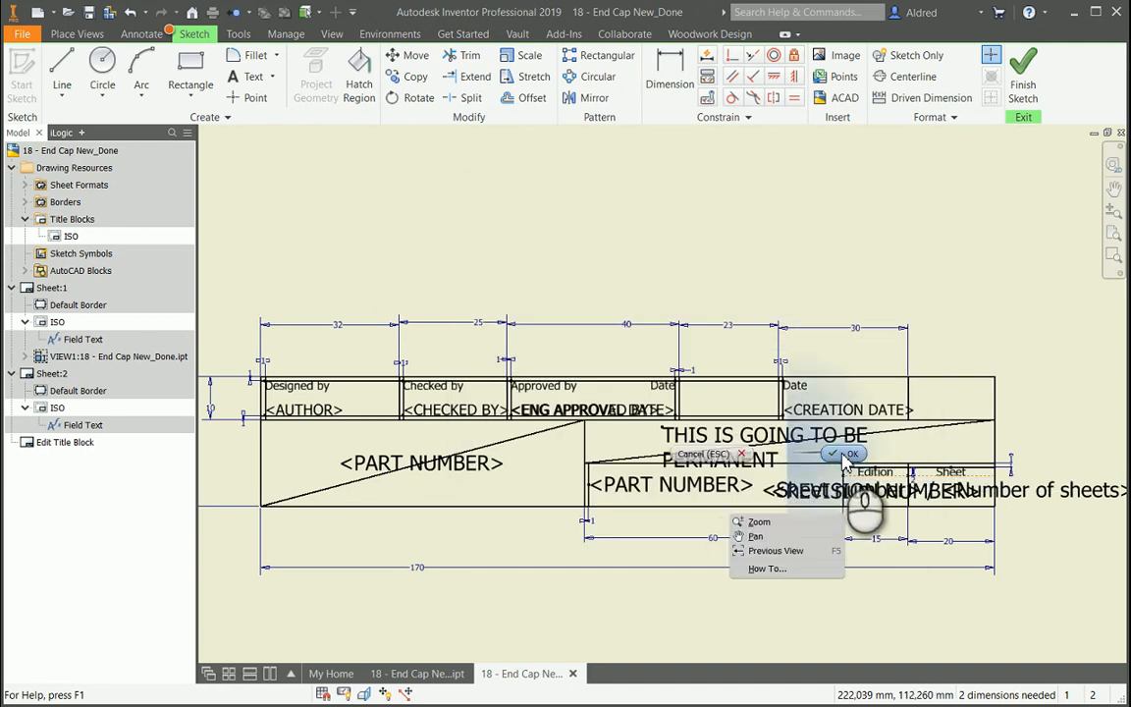
click(846, 456)
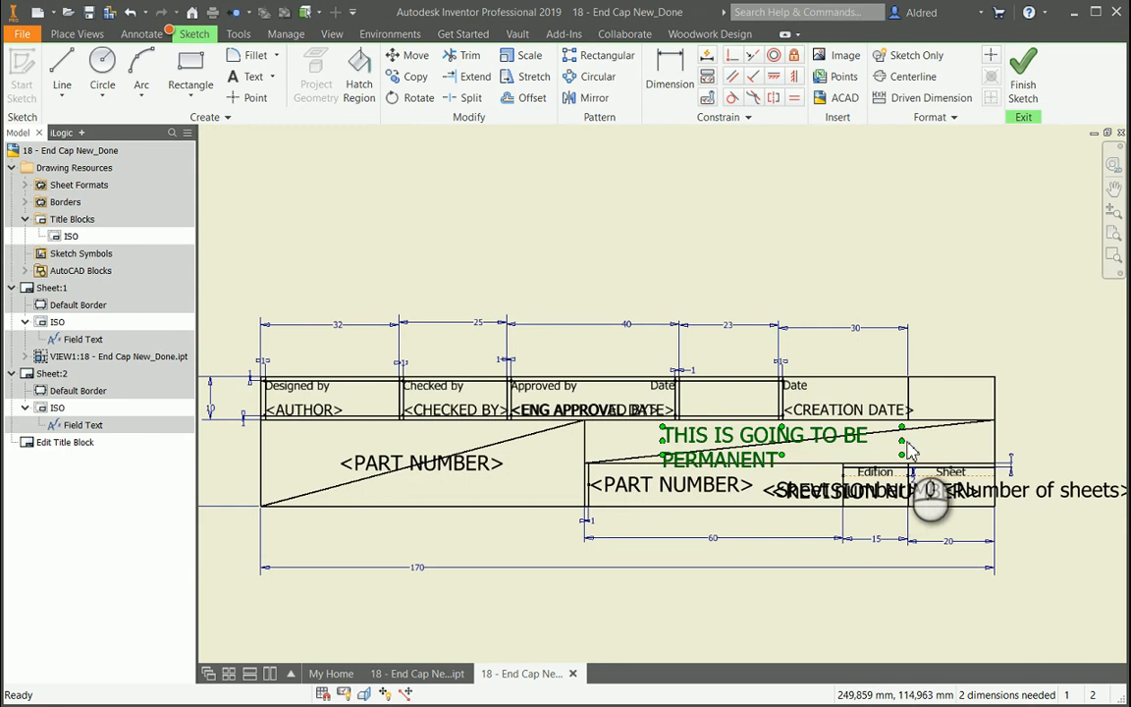
Step: Fit the static text on one line within the title cell and save the edits to the ISO title block
drag(901, 442, 1015, 446)
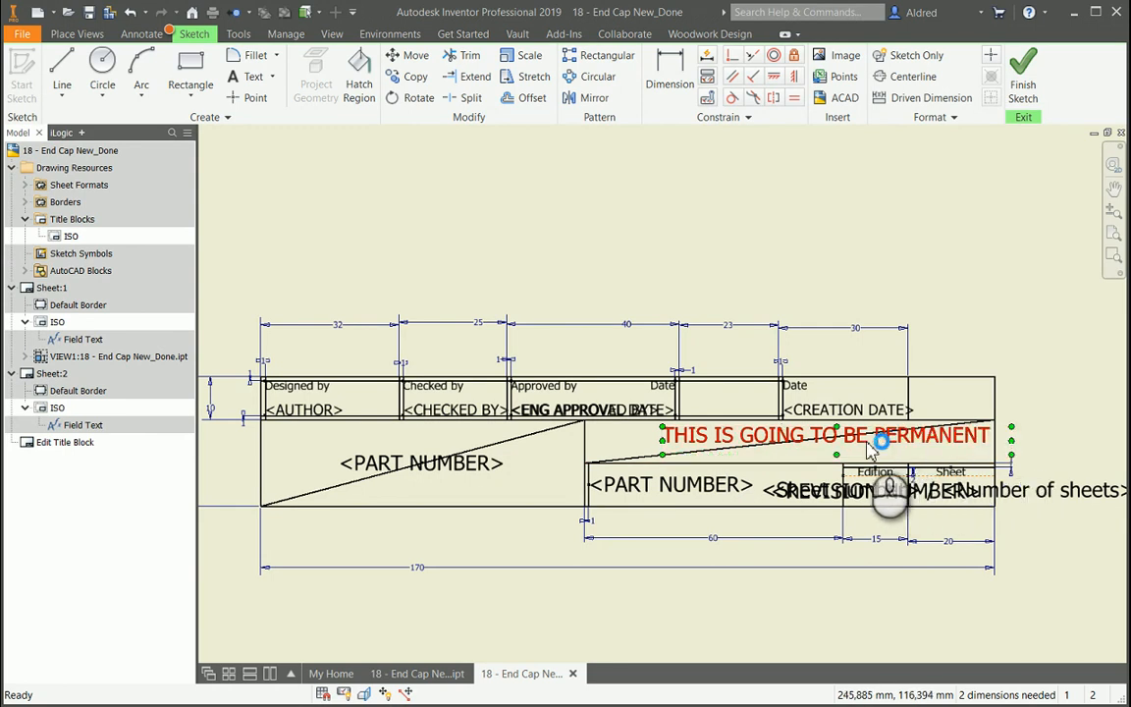
drag(864, 449, 811, 453)
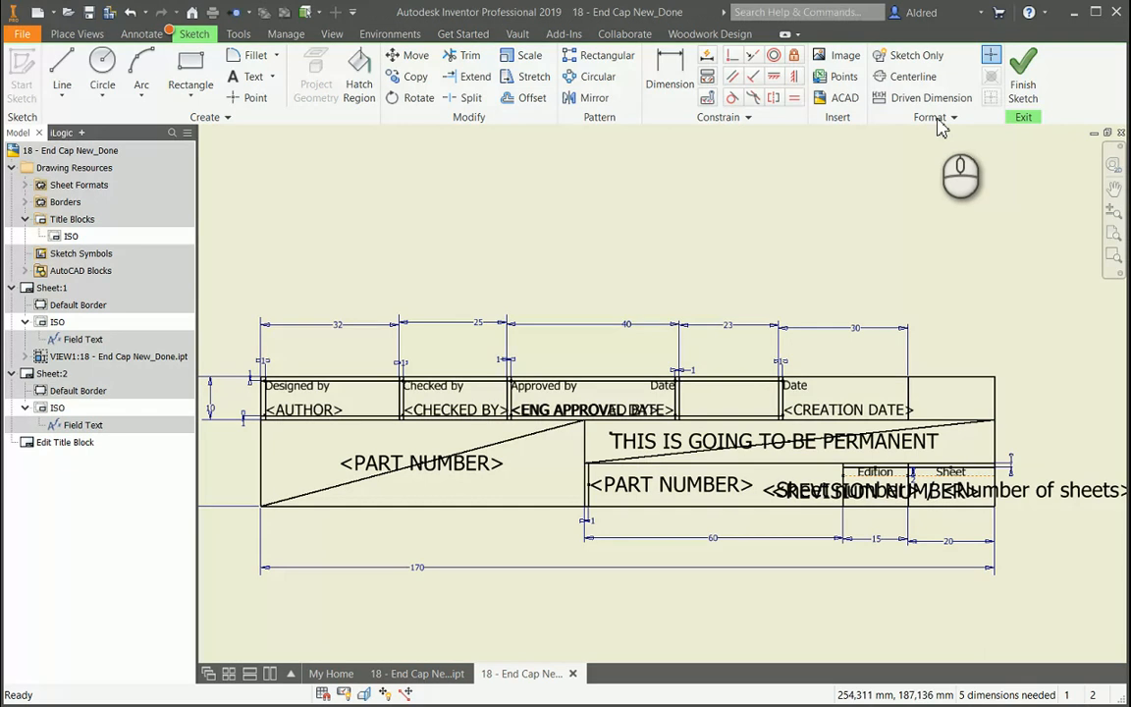
click(1023, 79)
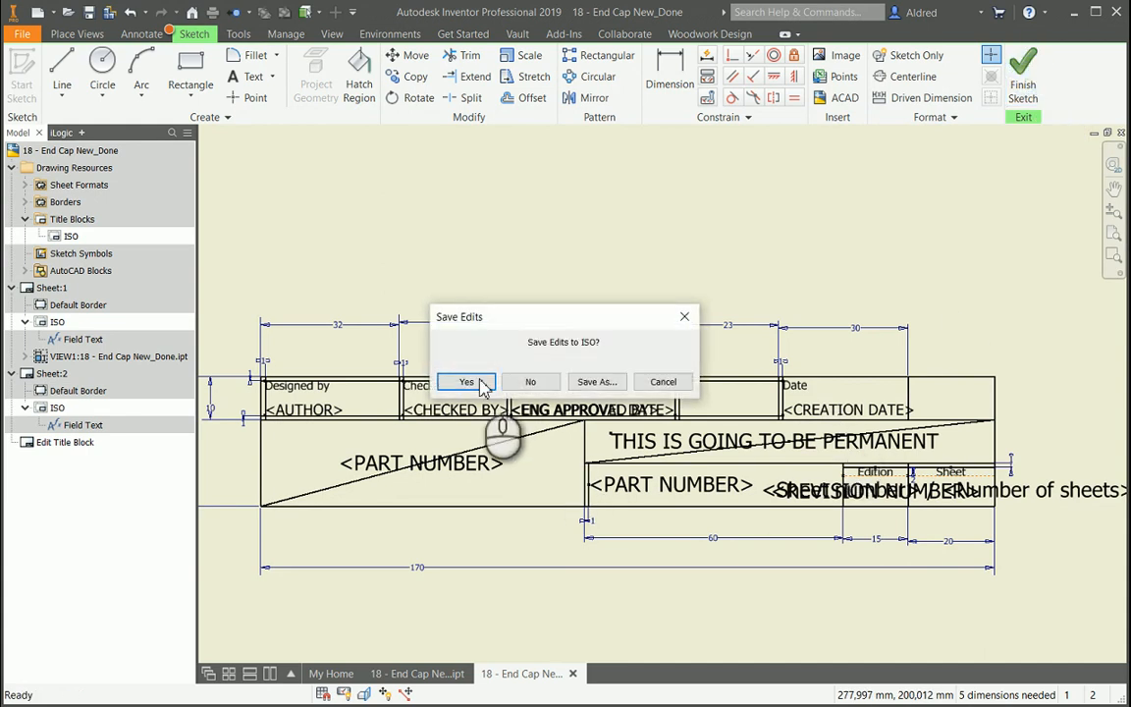
click(470, 383)
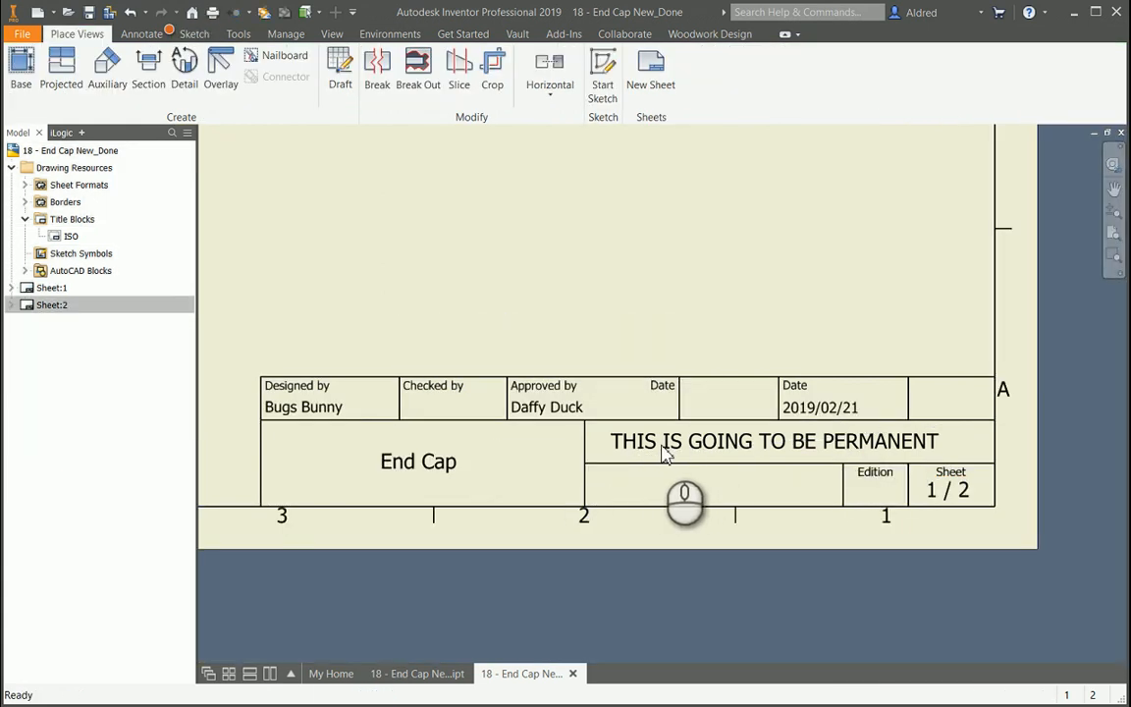